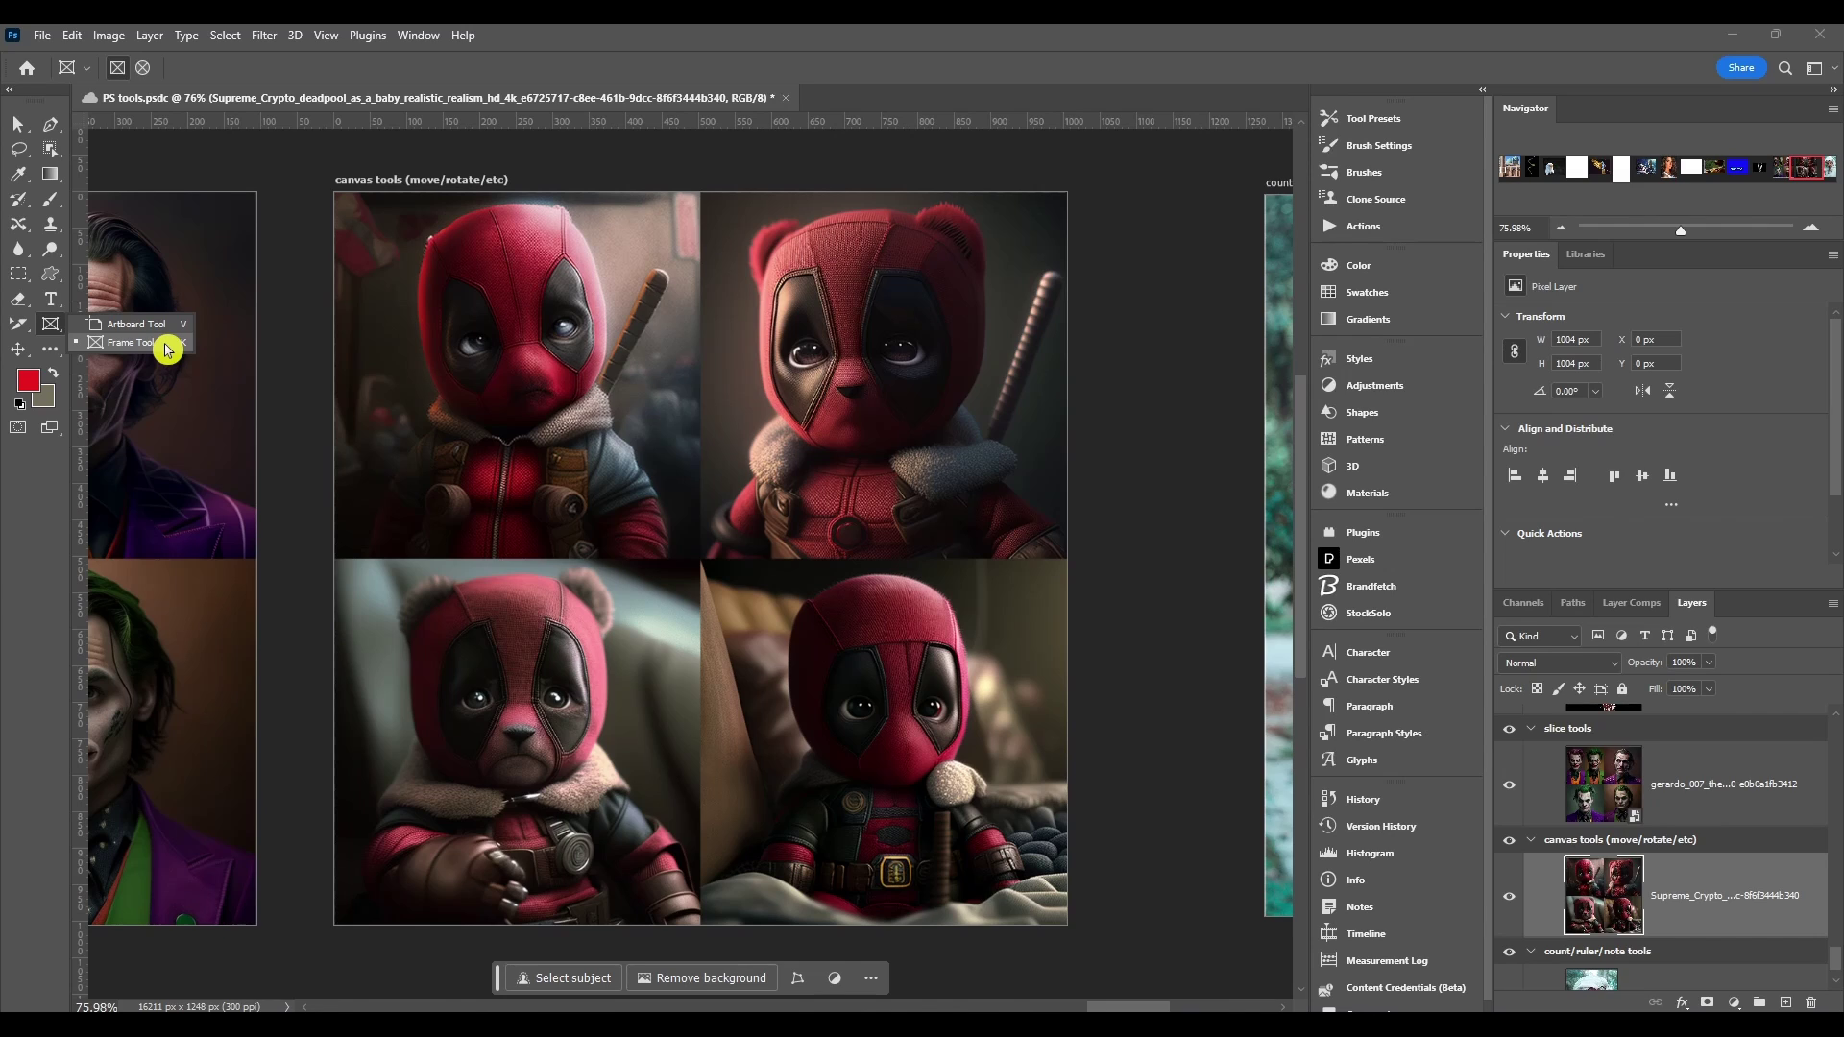
Step: Pick the Frame Tool from the toolbar's Artboard tool flyout
left_click(166, 349)
left_click(156, 348)
left_click(154, 350)
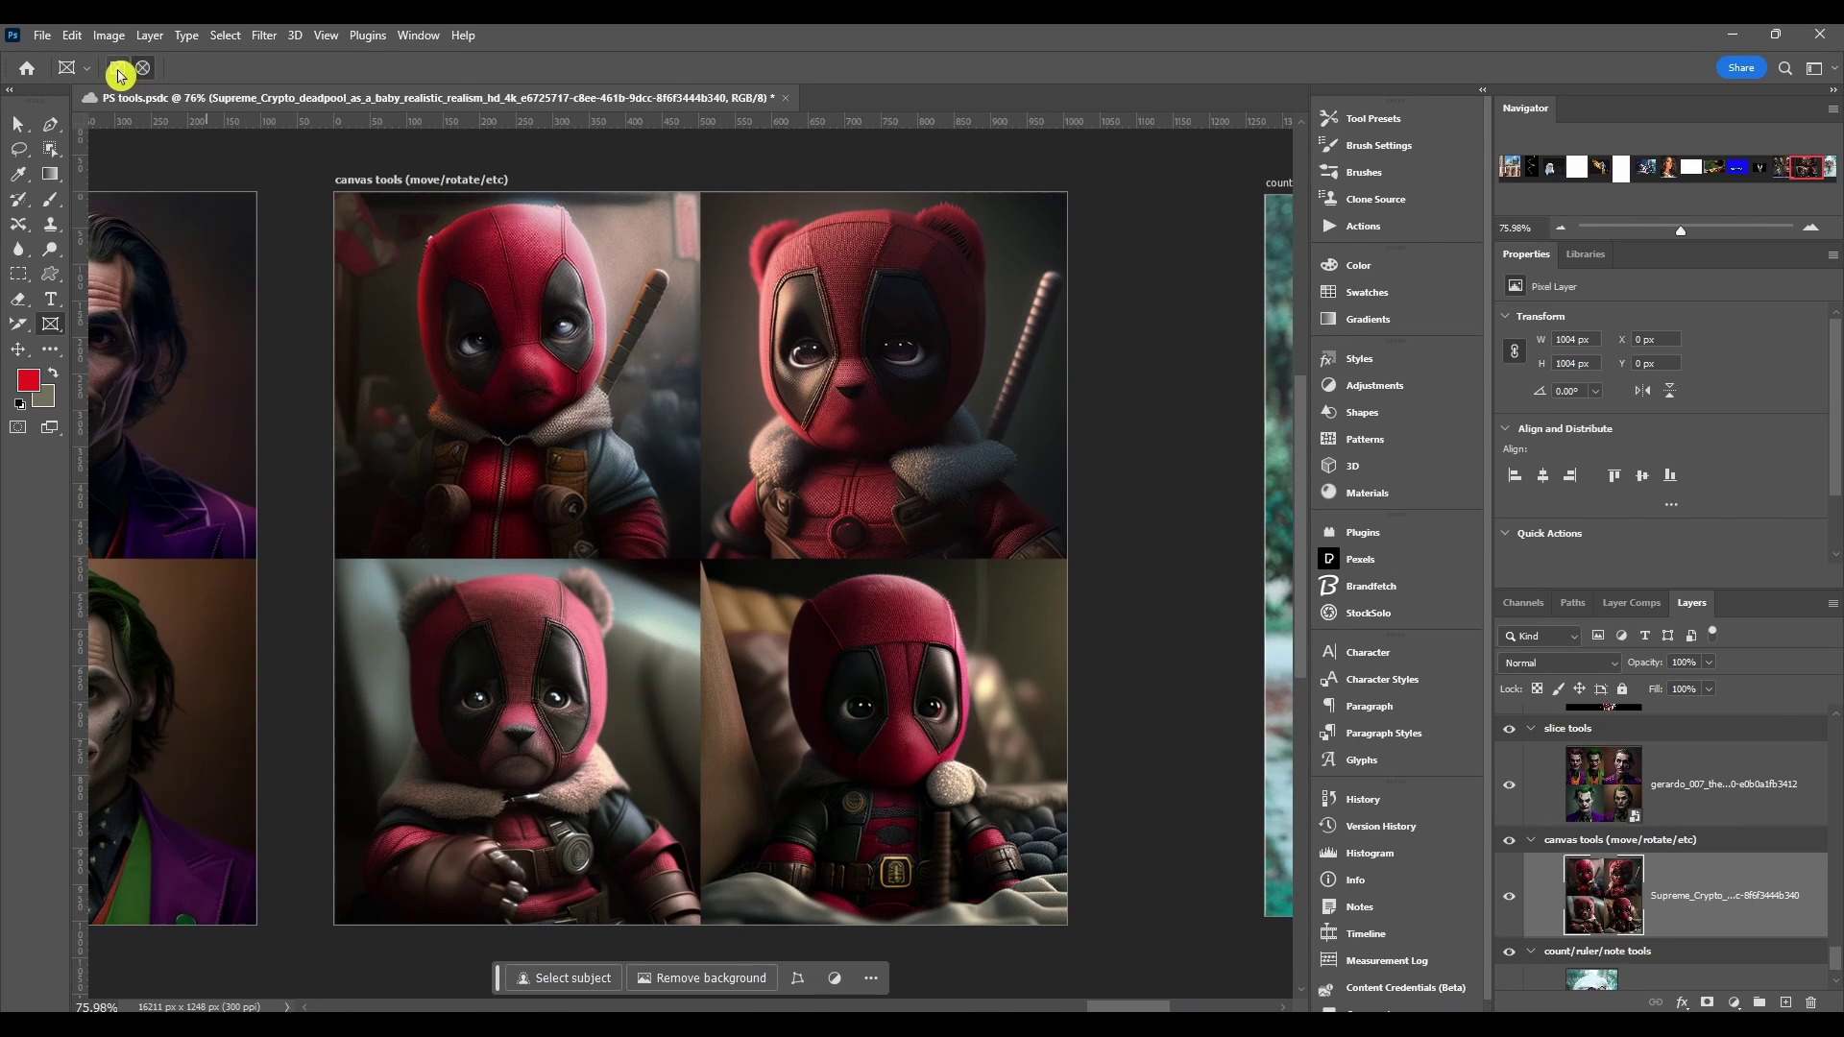
left_click_drag(461, 260, 948, 720)
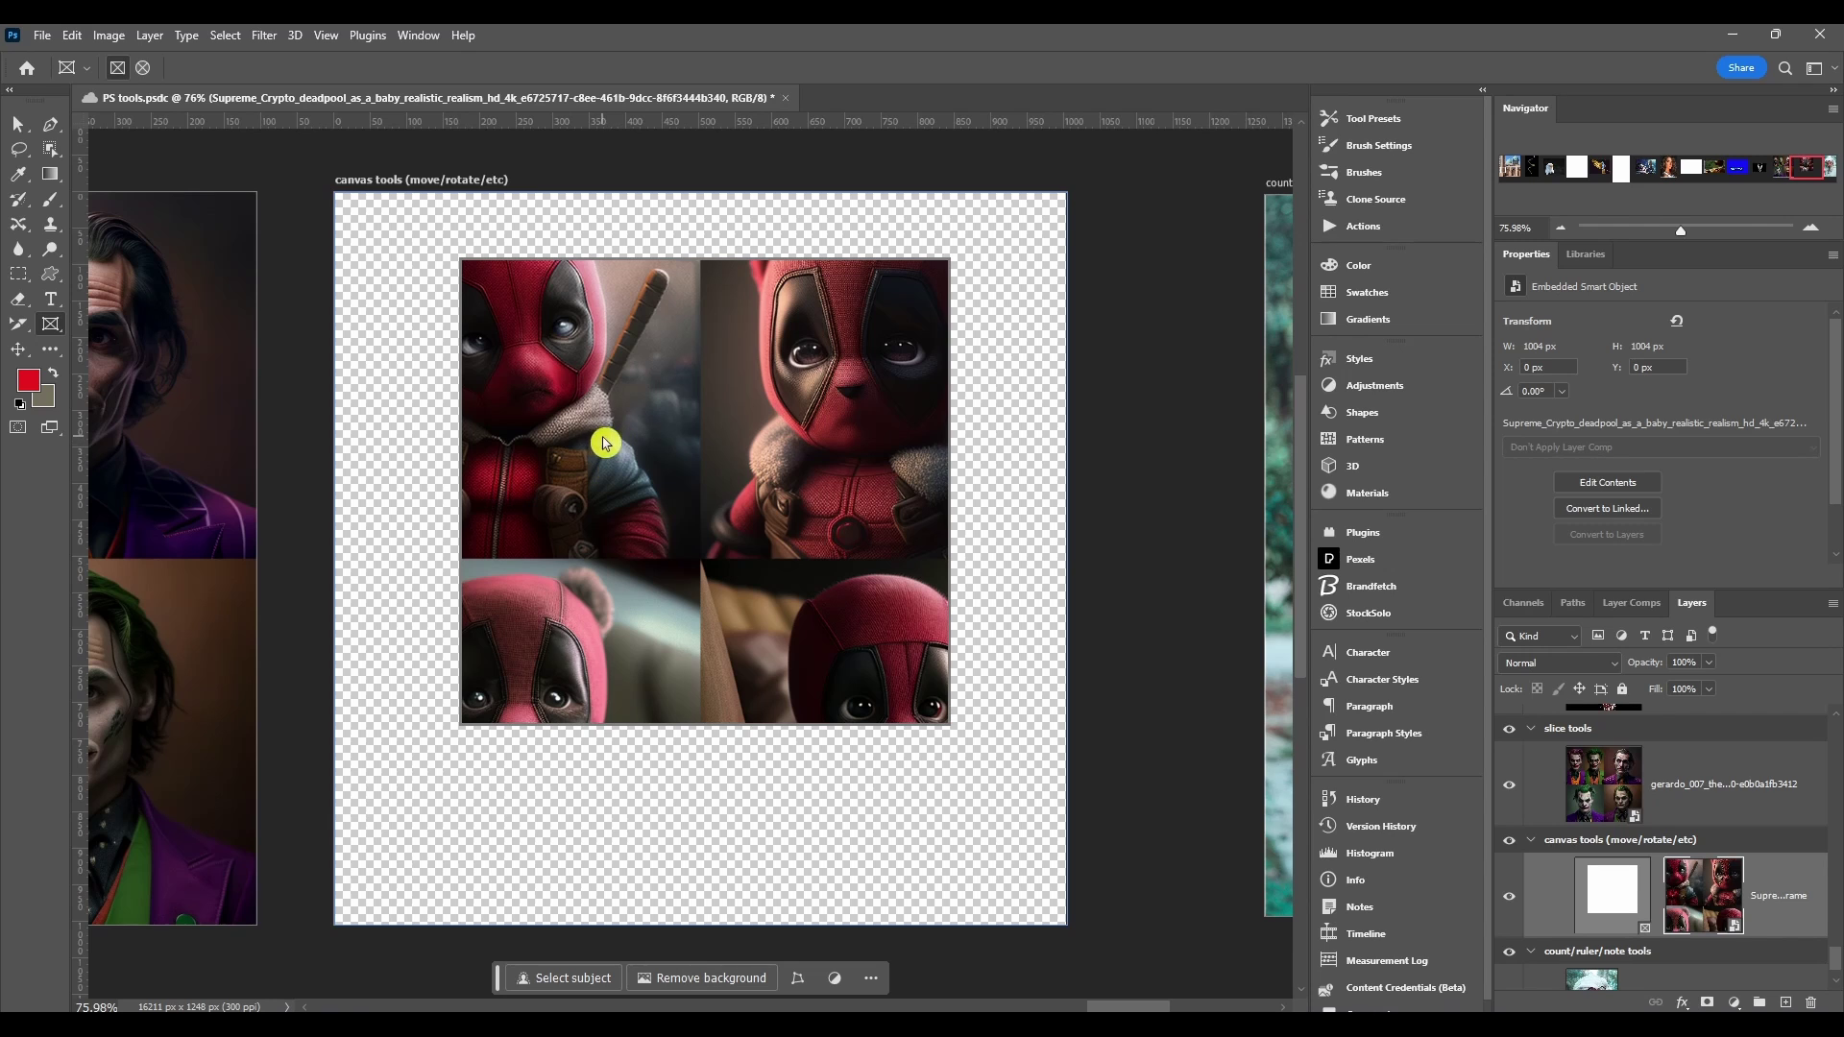
mouse_move(697, 267)
left_mouse_down()
mouse_move(738, 386)
mouse_move(687, 357)
mouse_move(684, 293)
left_mouse_up()
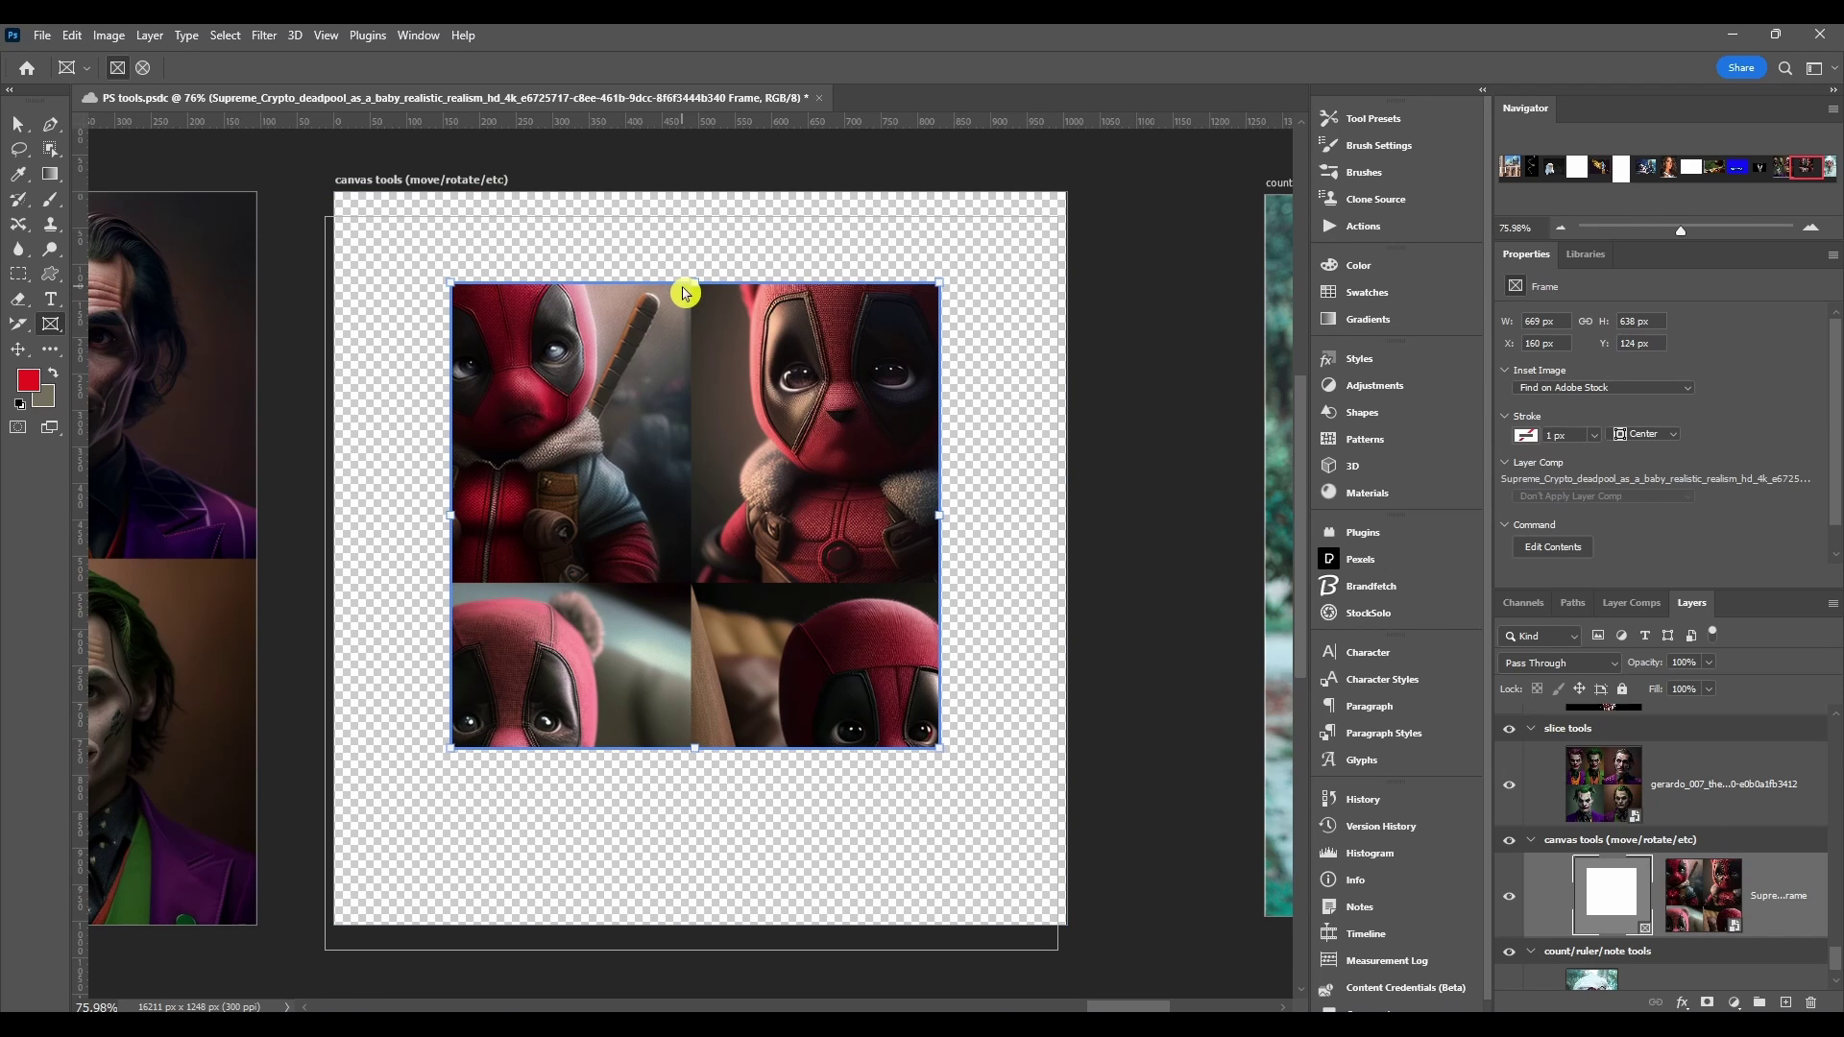
left_click_drag(745, 522, 1177, 494)
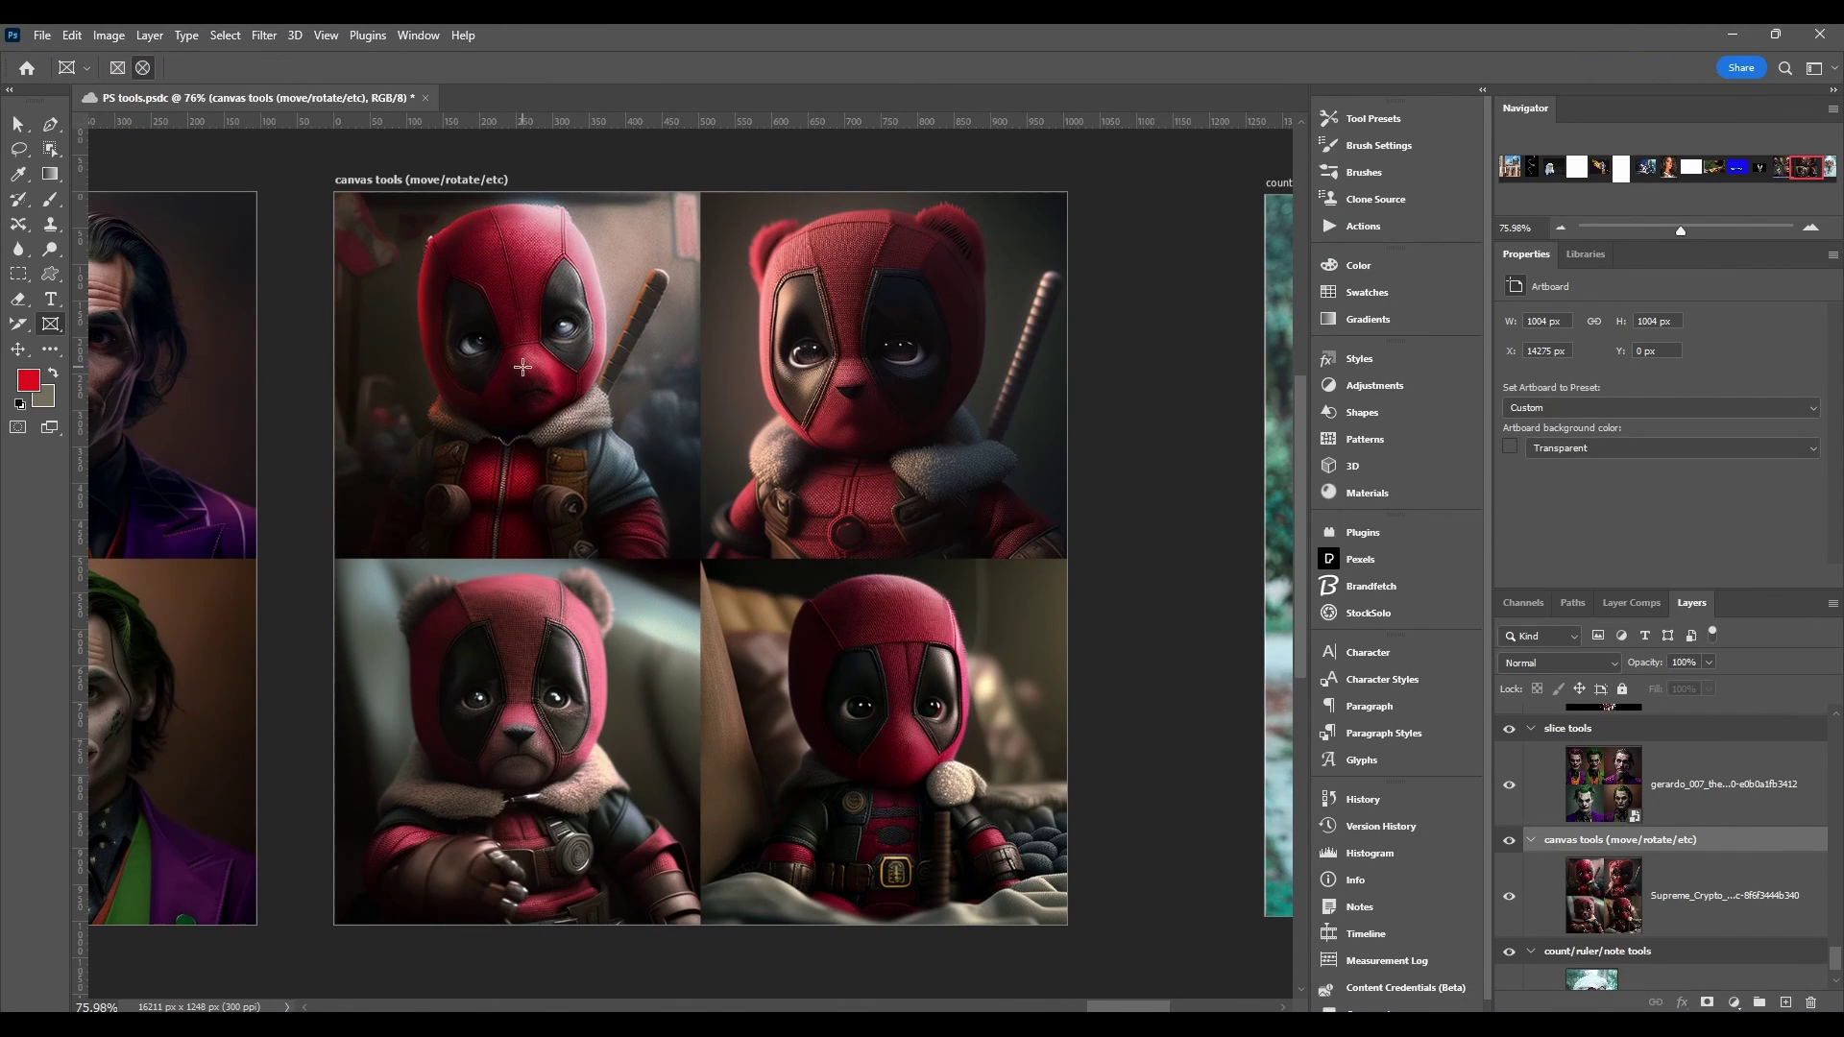
Step: Draw an elliptical frame holding the Deadpool image, centre it, and reposition the image inside
mouse_move(401, 206)
left_mouse_down()
mouse_move(524, 230)
mouse_move(677, 408)
mouse_move(658, 444)
left_mouse_up()
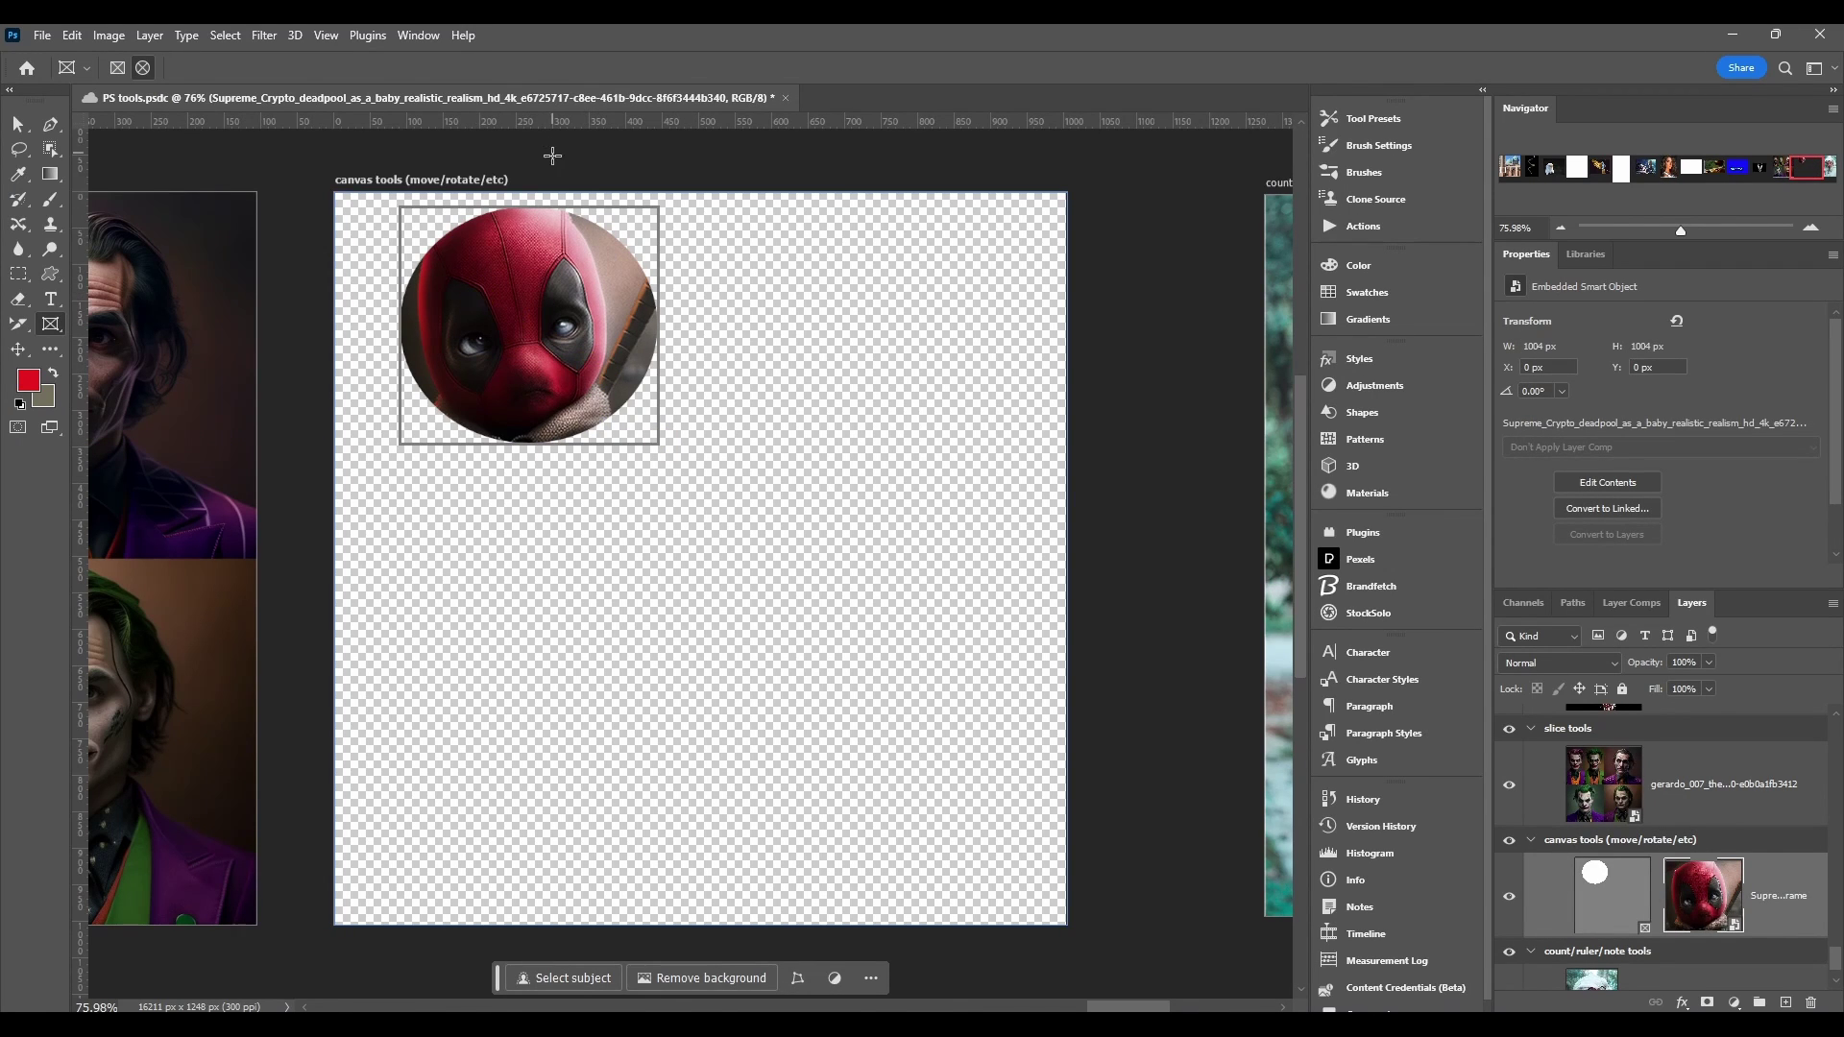
left_click_drag(561, 211, 698, 346)
left_click_drag(708, 461, 605, 576)
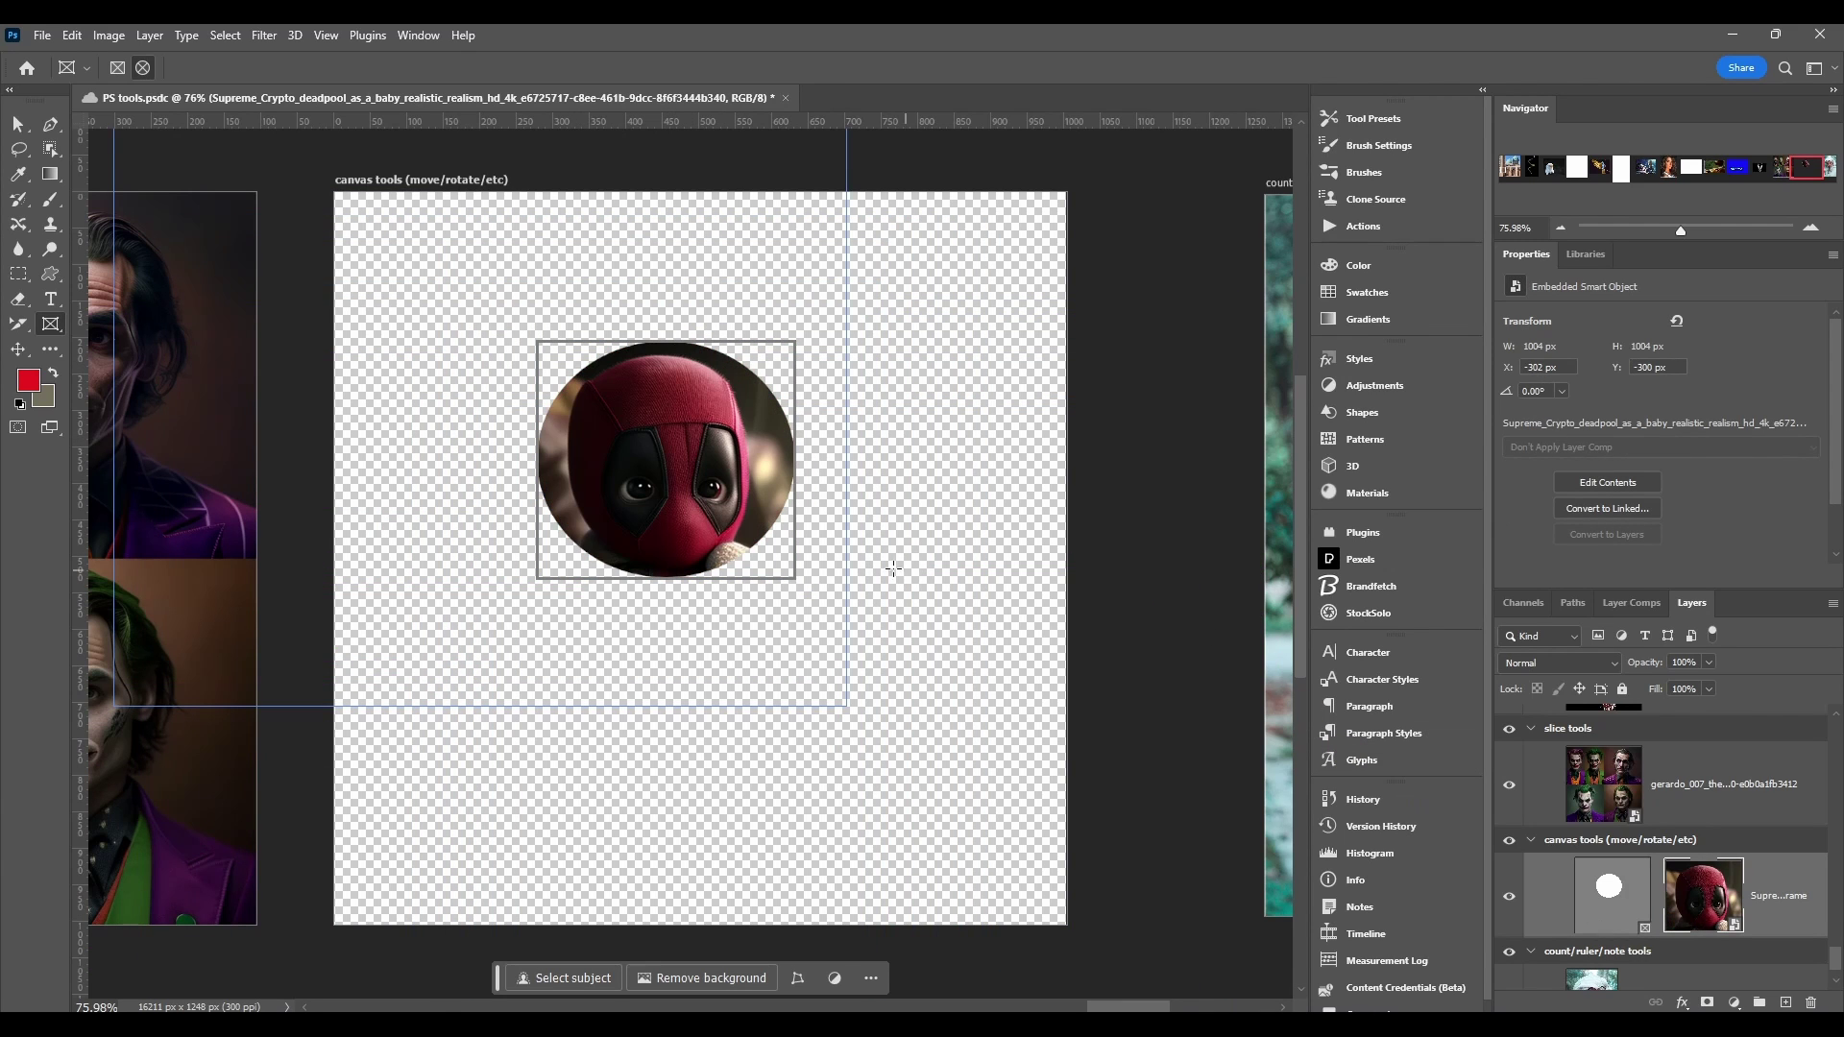
left_click_drag(793, 572, 778, 699)
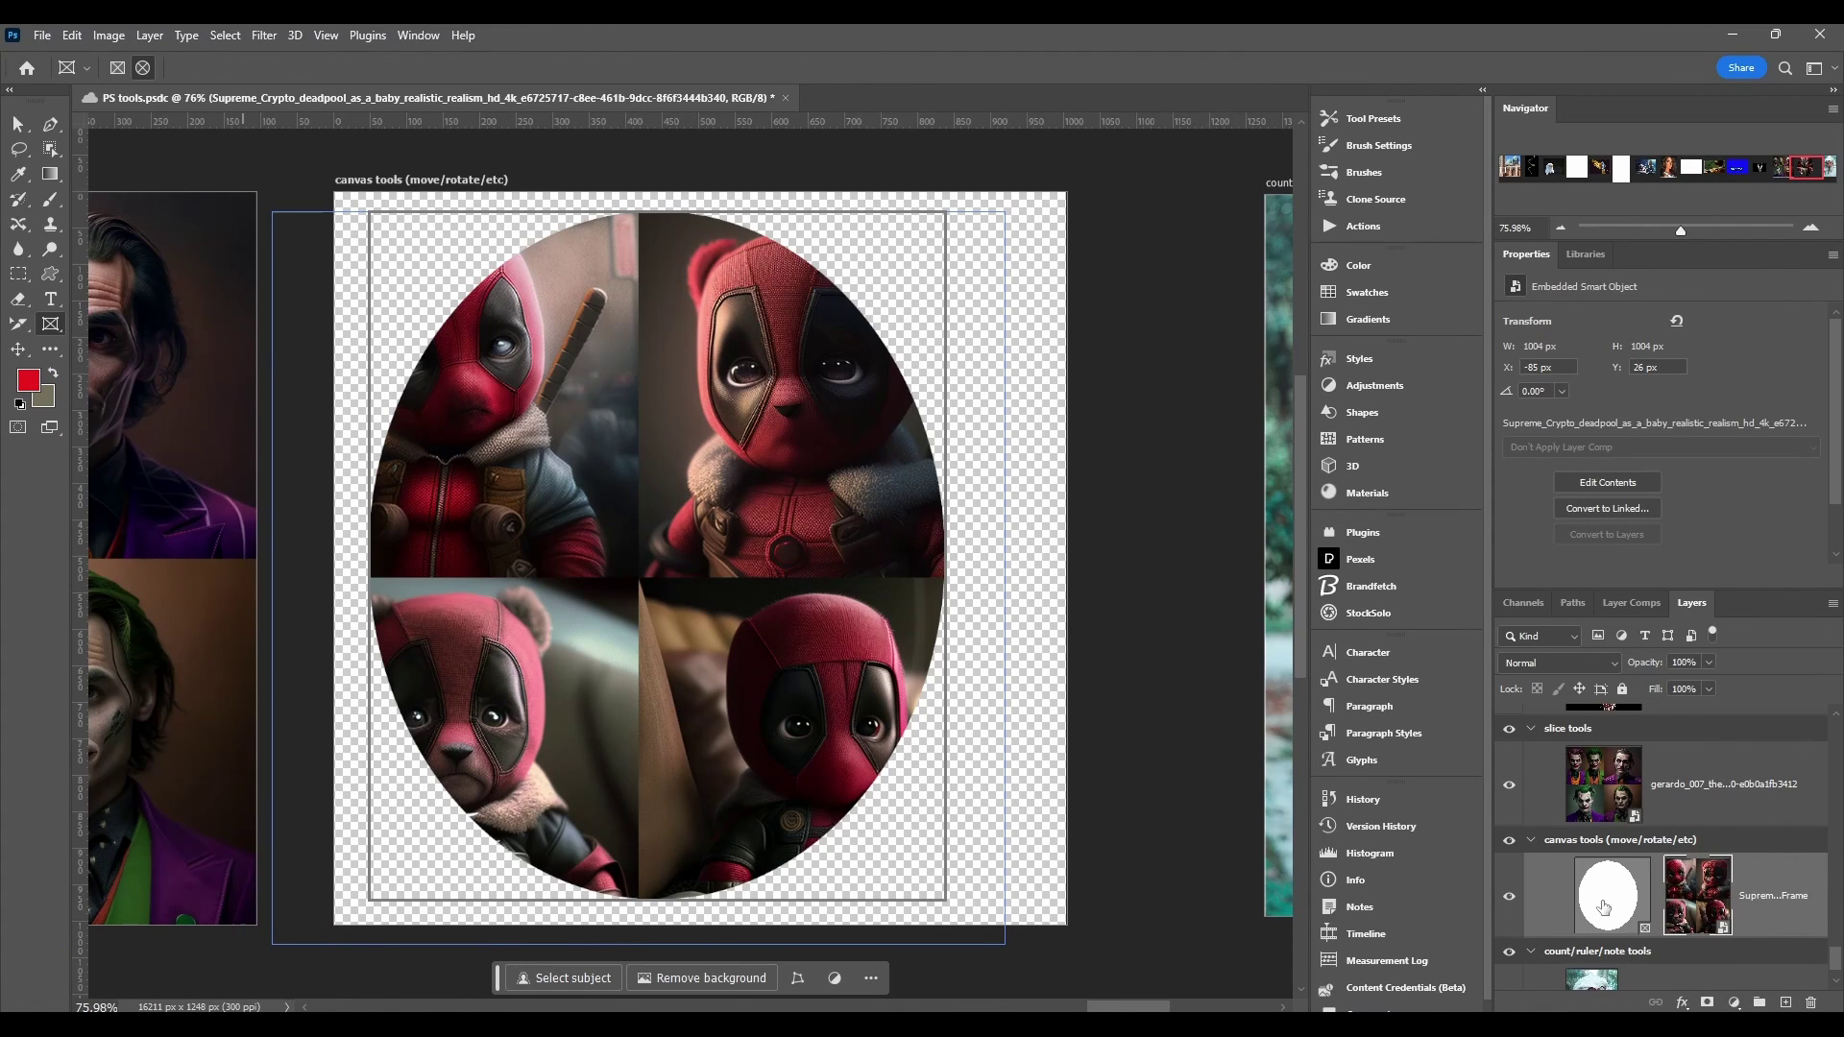
Step: Widen the selected oval frame from 790 px to 807 px in Properties
left_click(1602, 907)
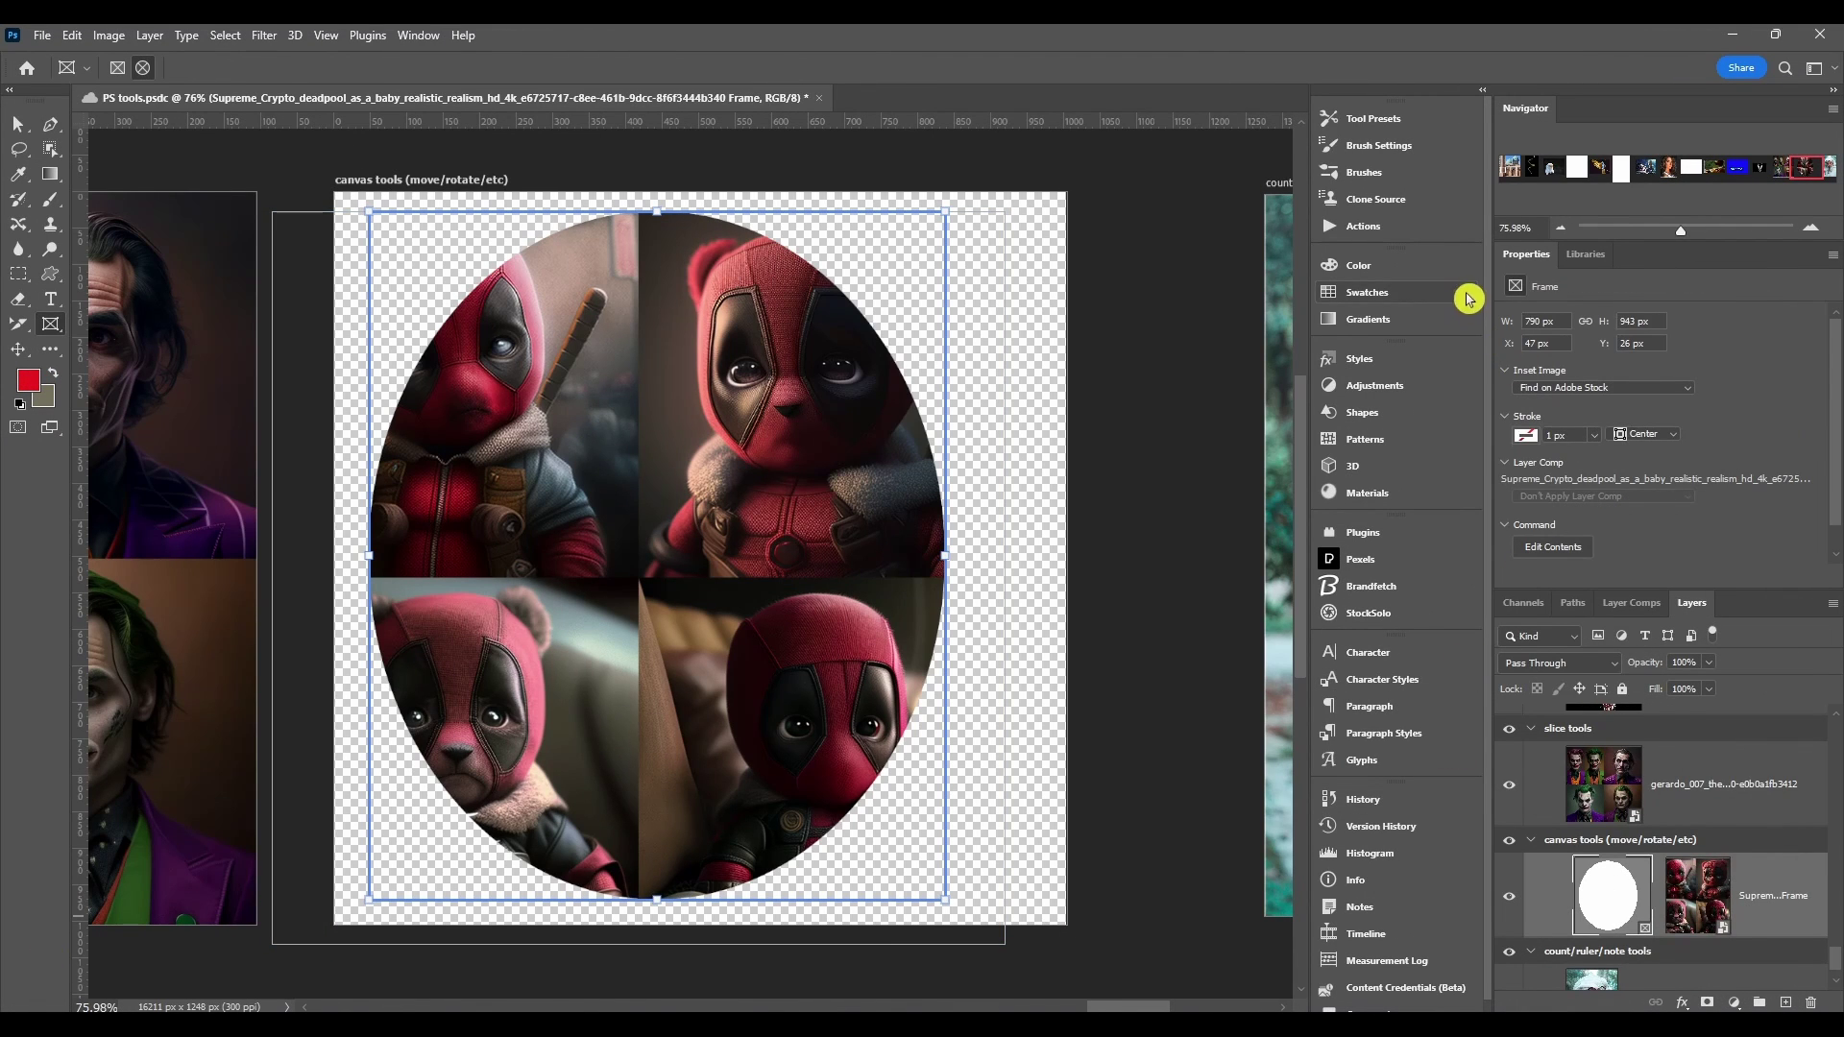
scroll(1692, 393, "down", 1)
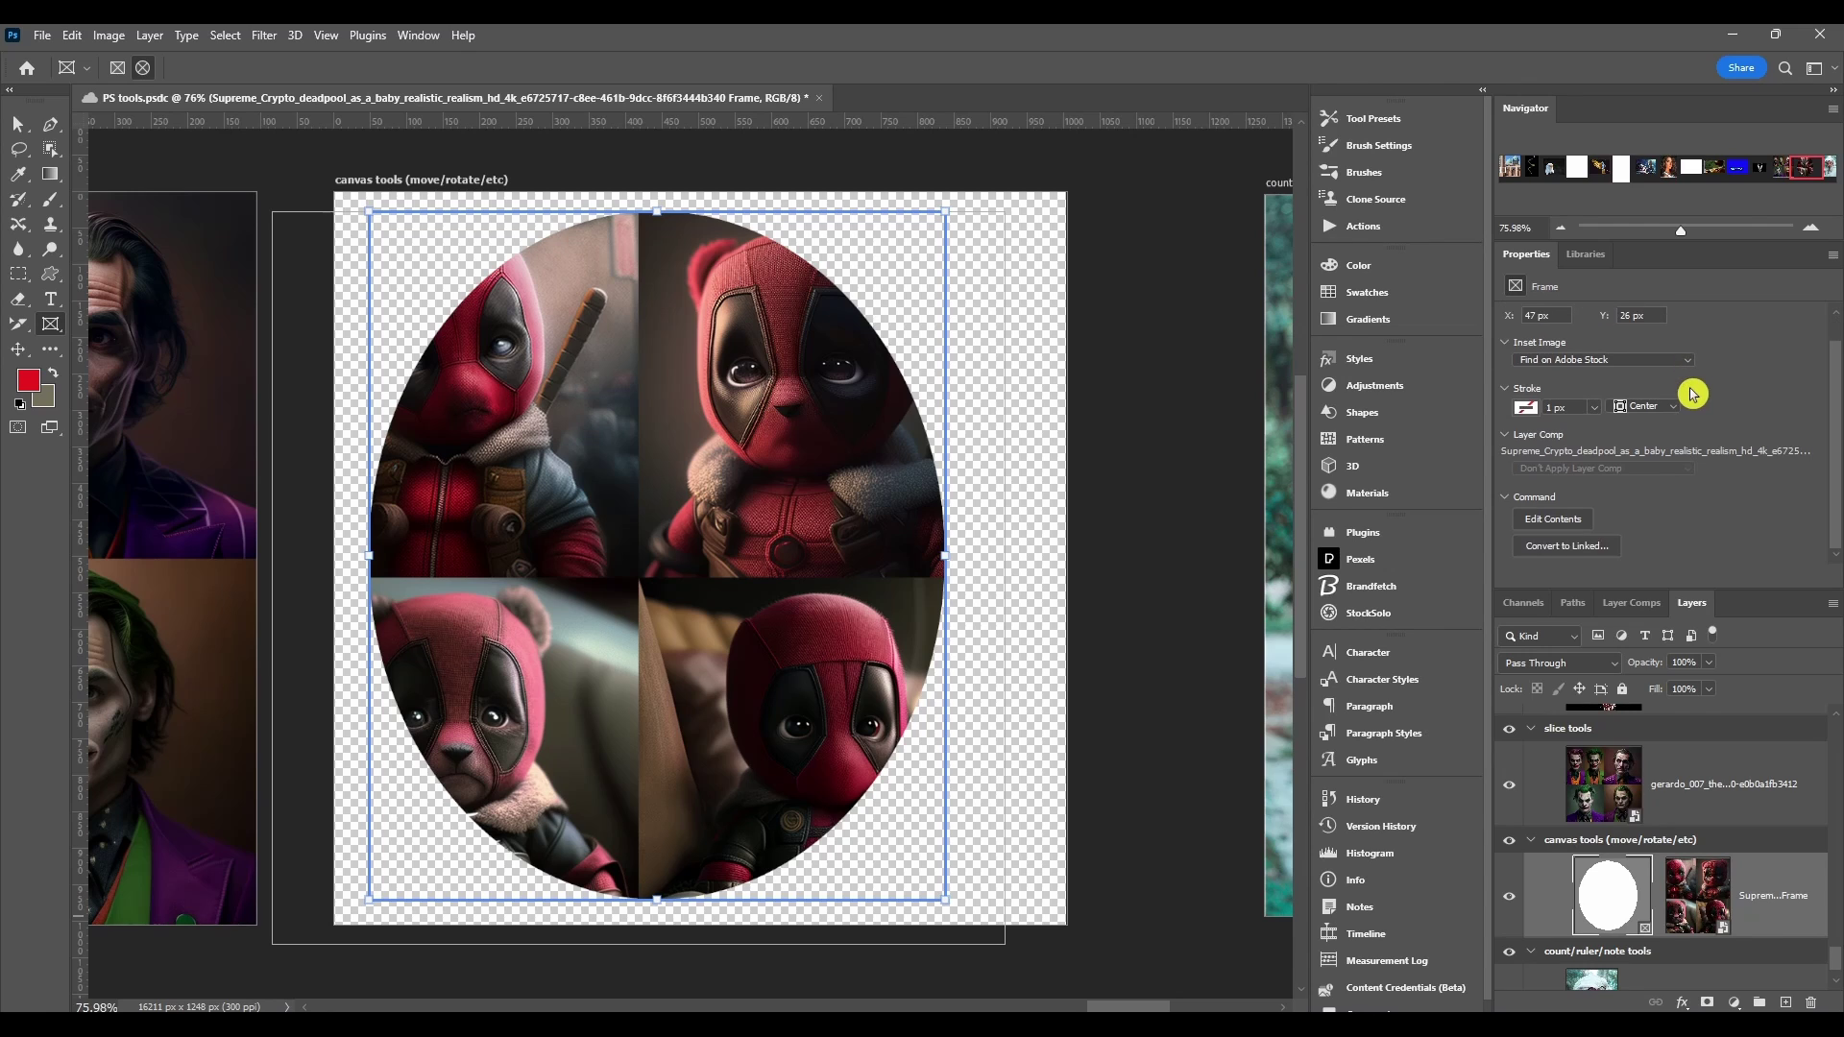
scroll(1692, 393, "up", 1)
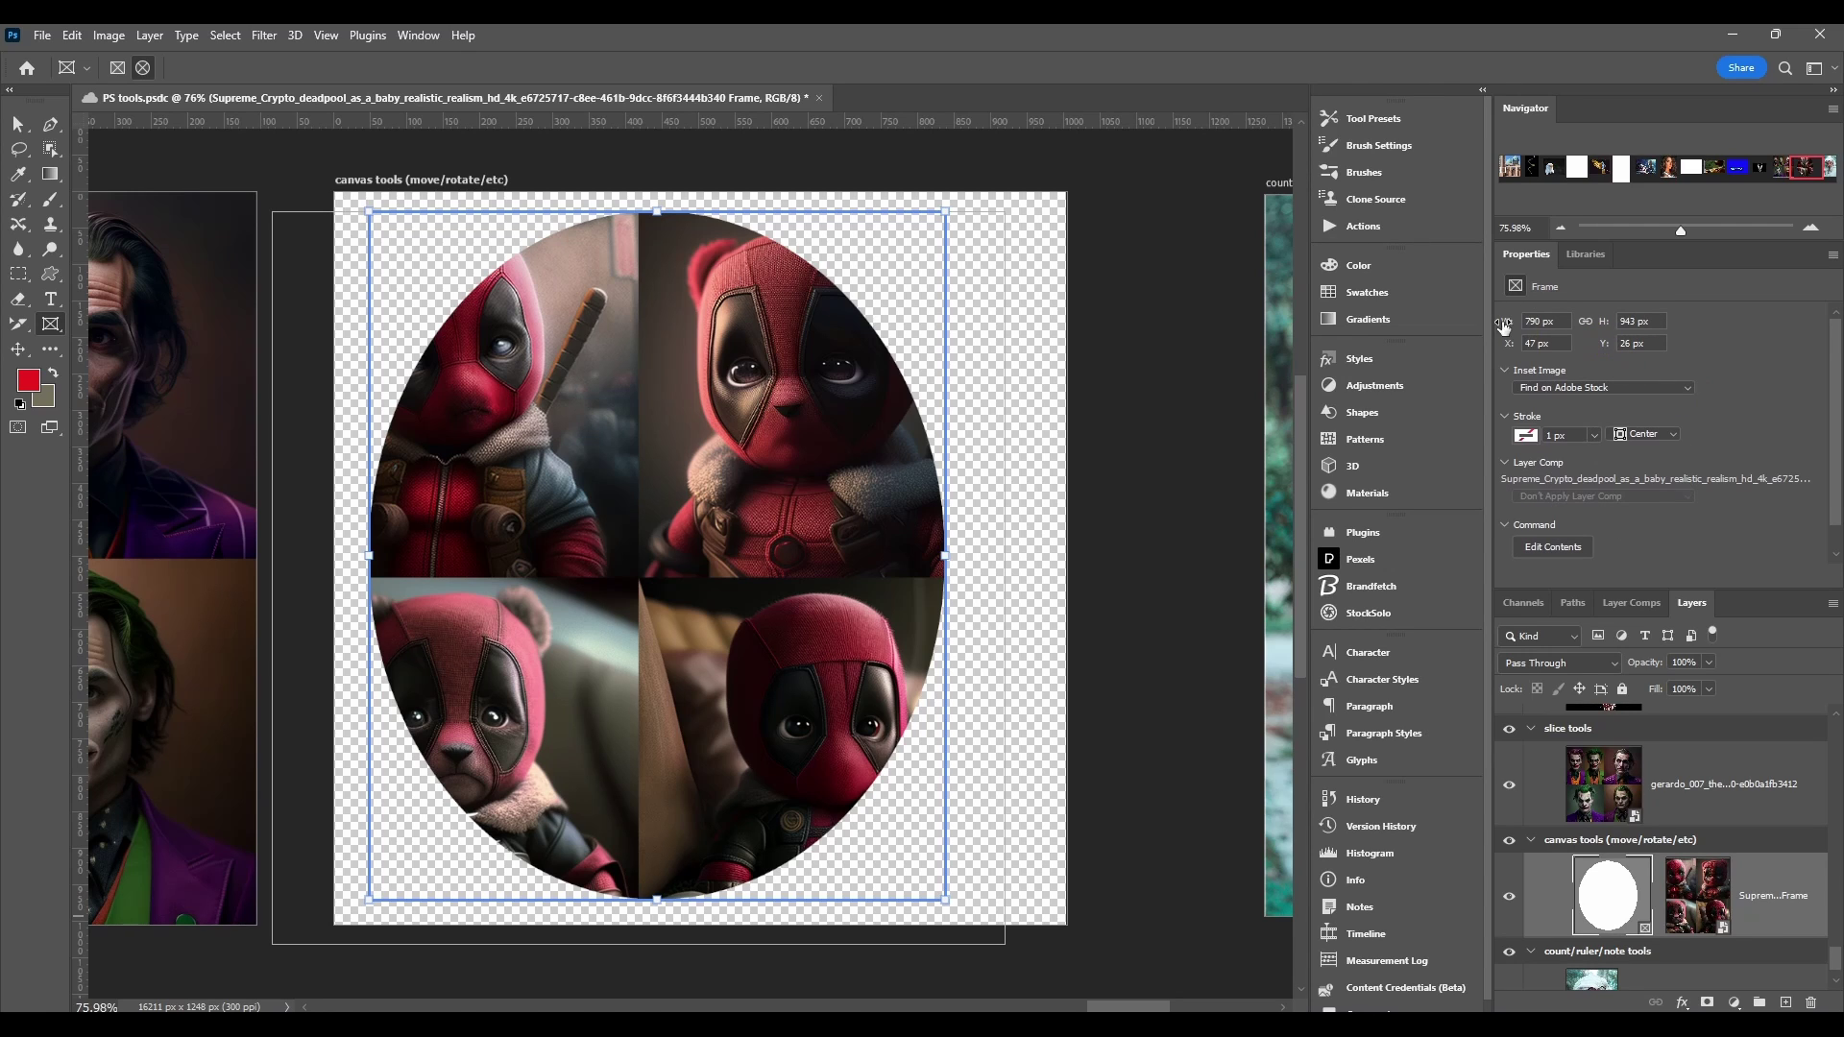
mouse_move(1511, 327)
left_mouse_down()
mouse_move(1527, 327)
mouse_move(1508, 350)
left_mouse_up()
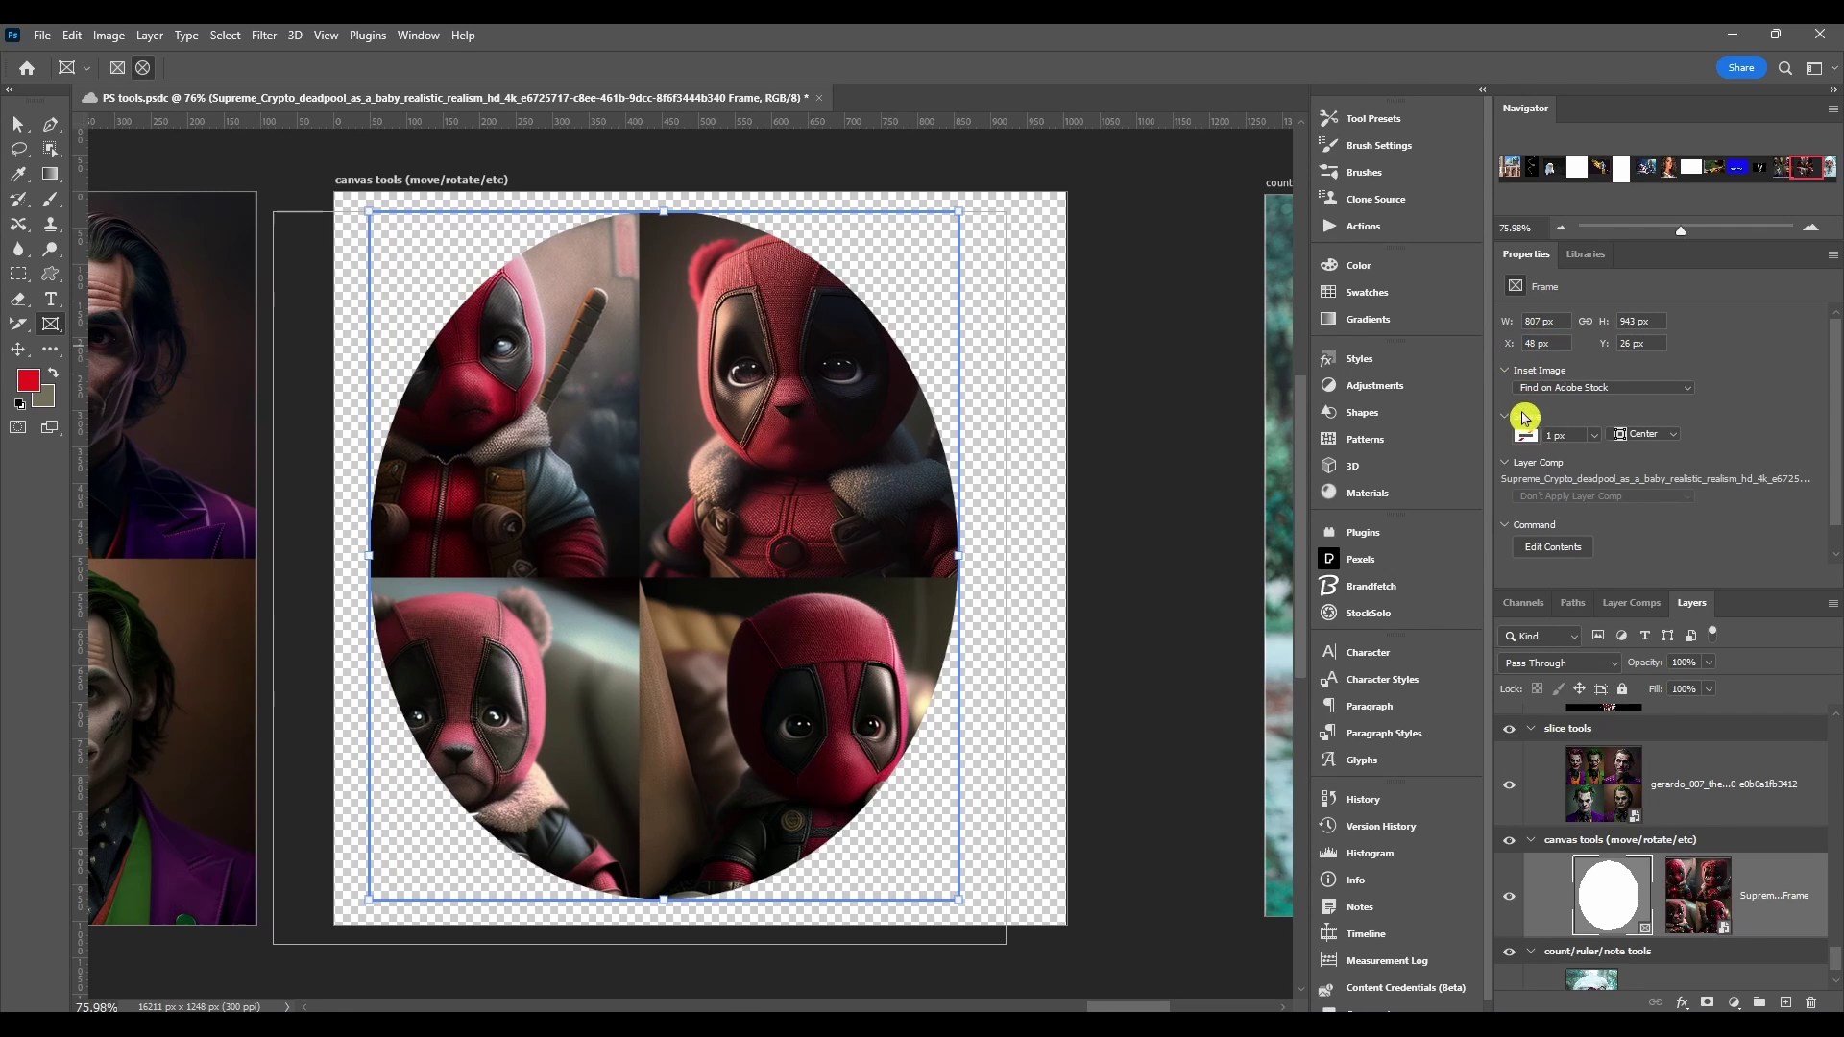
Step: Bring up the Stroke colour choices for the oval frame
left_click(1571, 388)
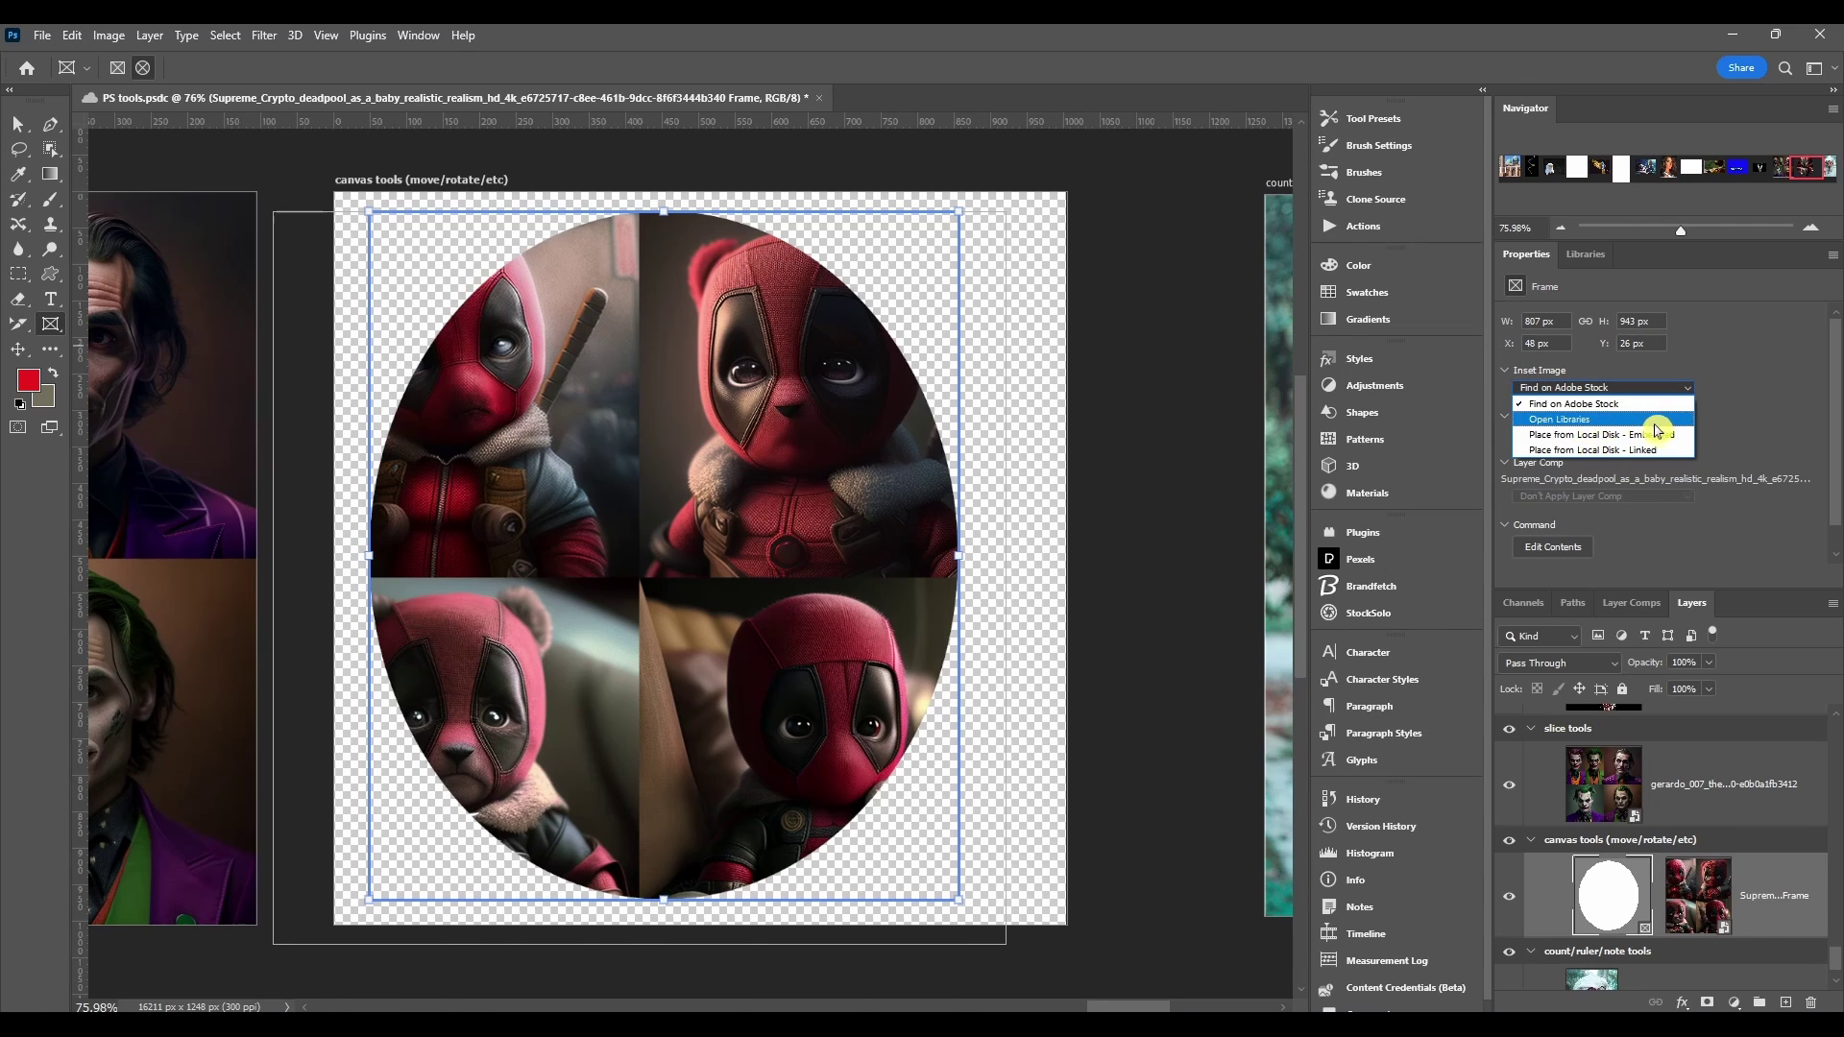
left_click(1709, 443)
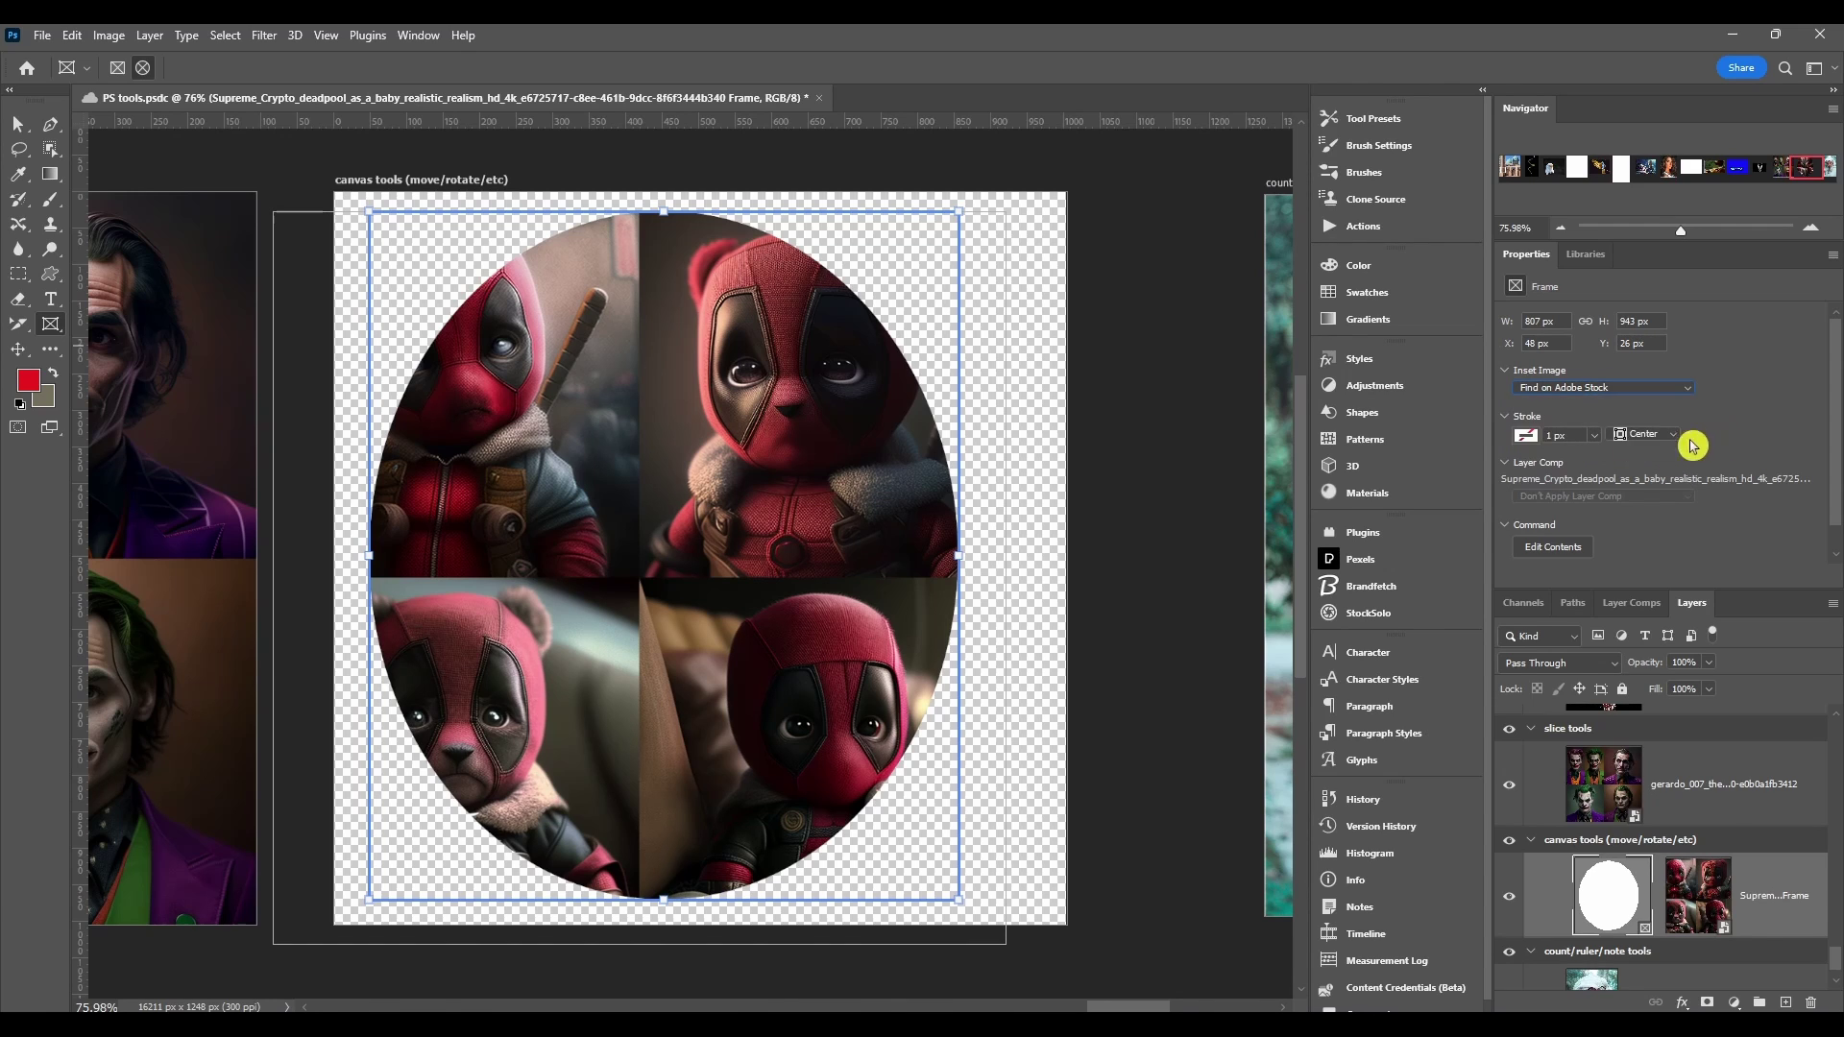
left_click(1527, 435)
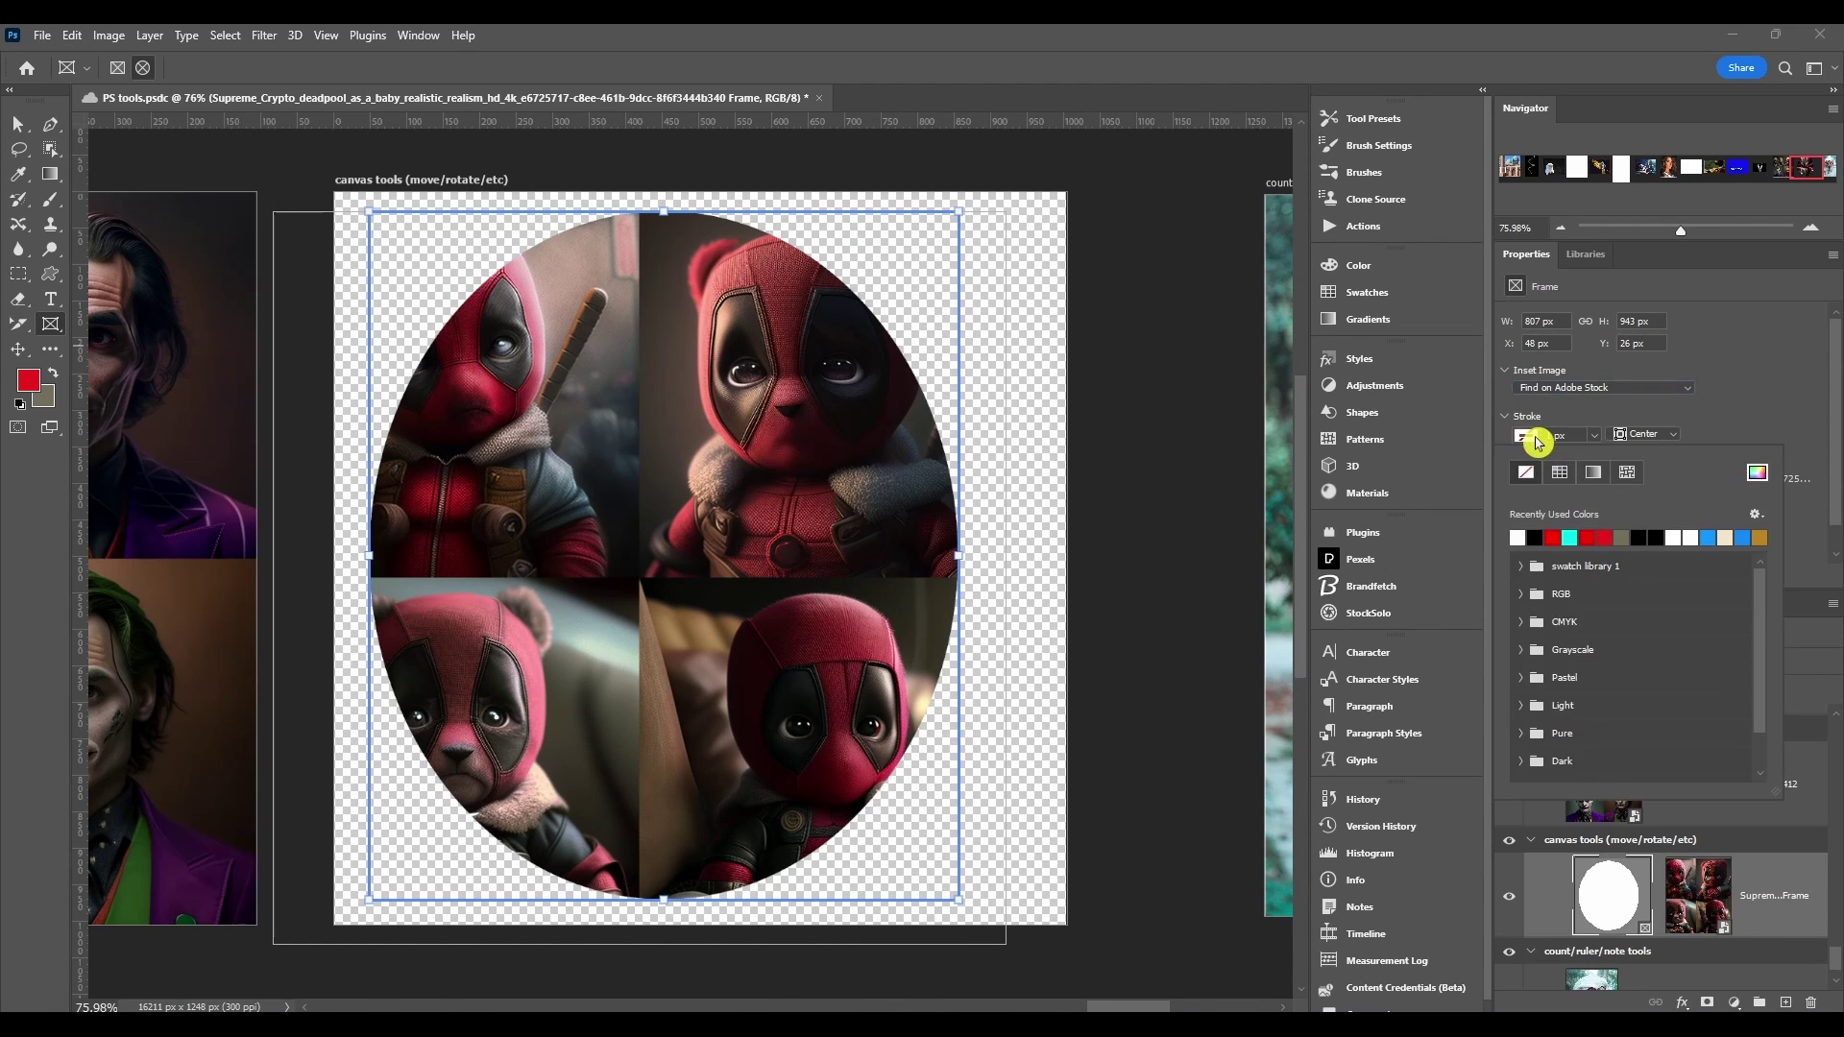
left_click(1569, 537)
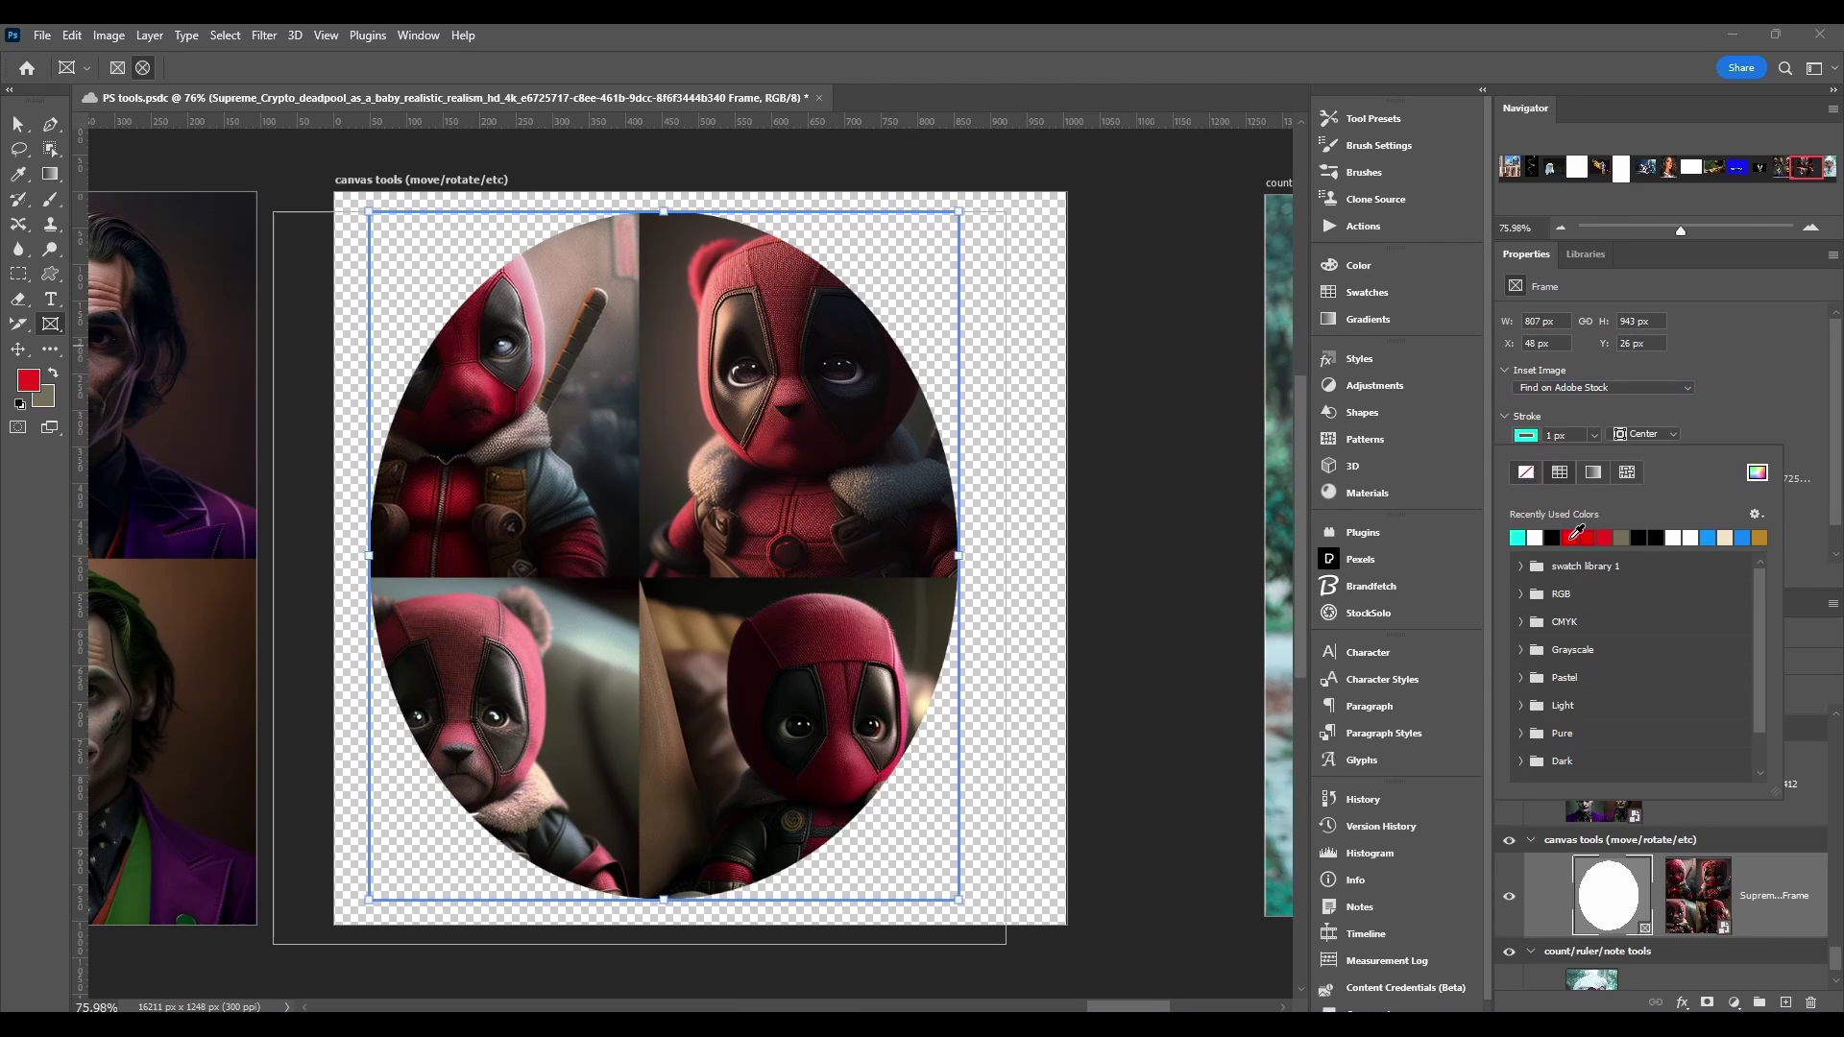
left_click(1593, 435)
left_click_drag(1604, 465, 1617, 461)
left_click(1644, 434)
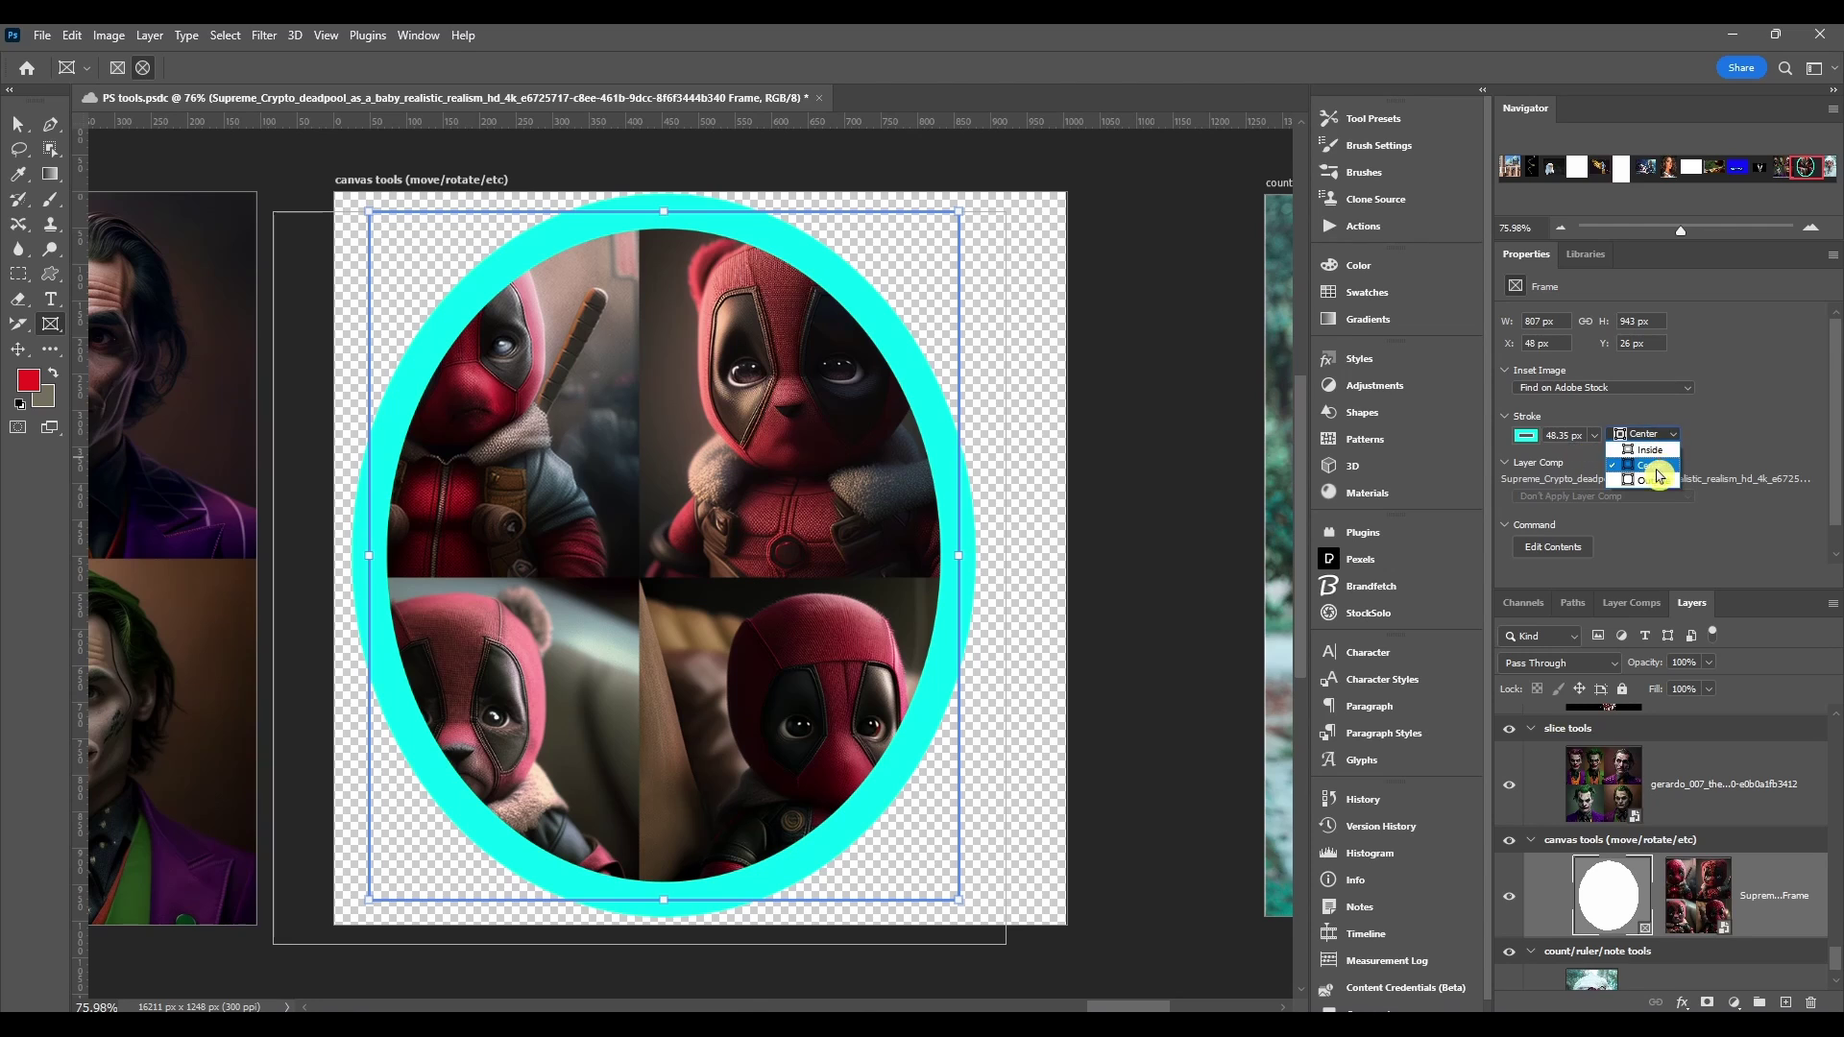
left_click(1659, 480)
left_click(1644, 434)
left_click(1648, 465)
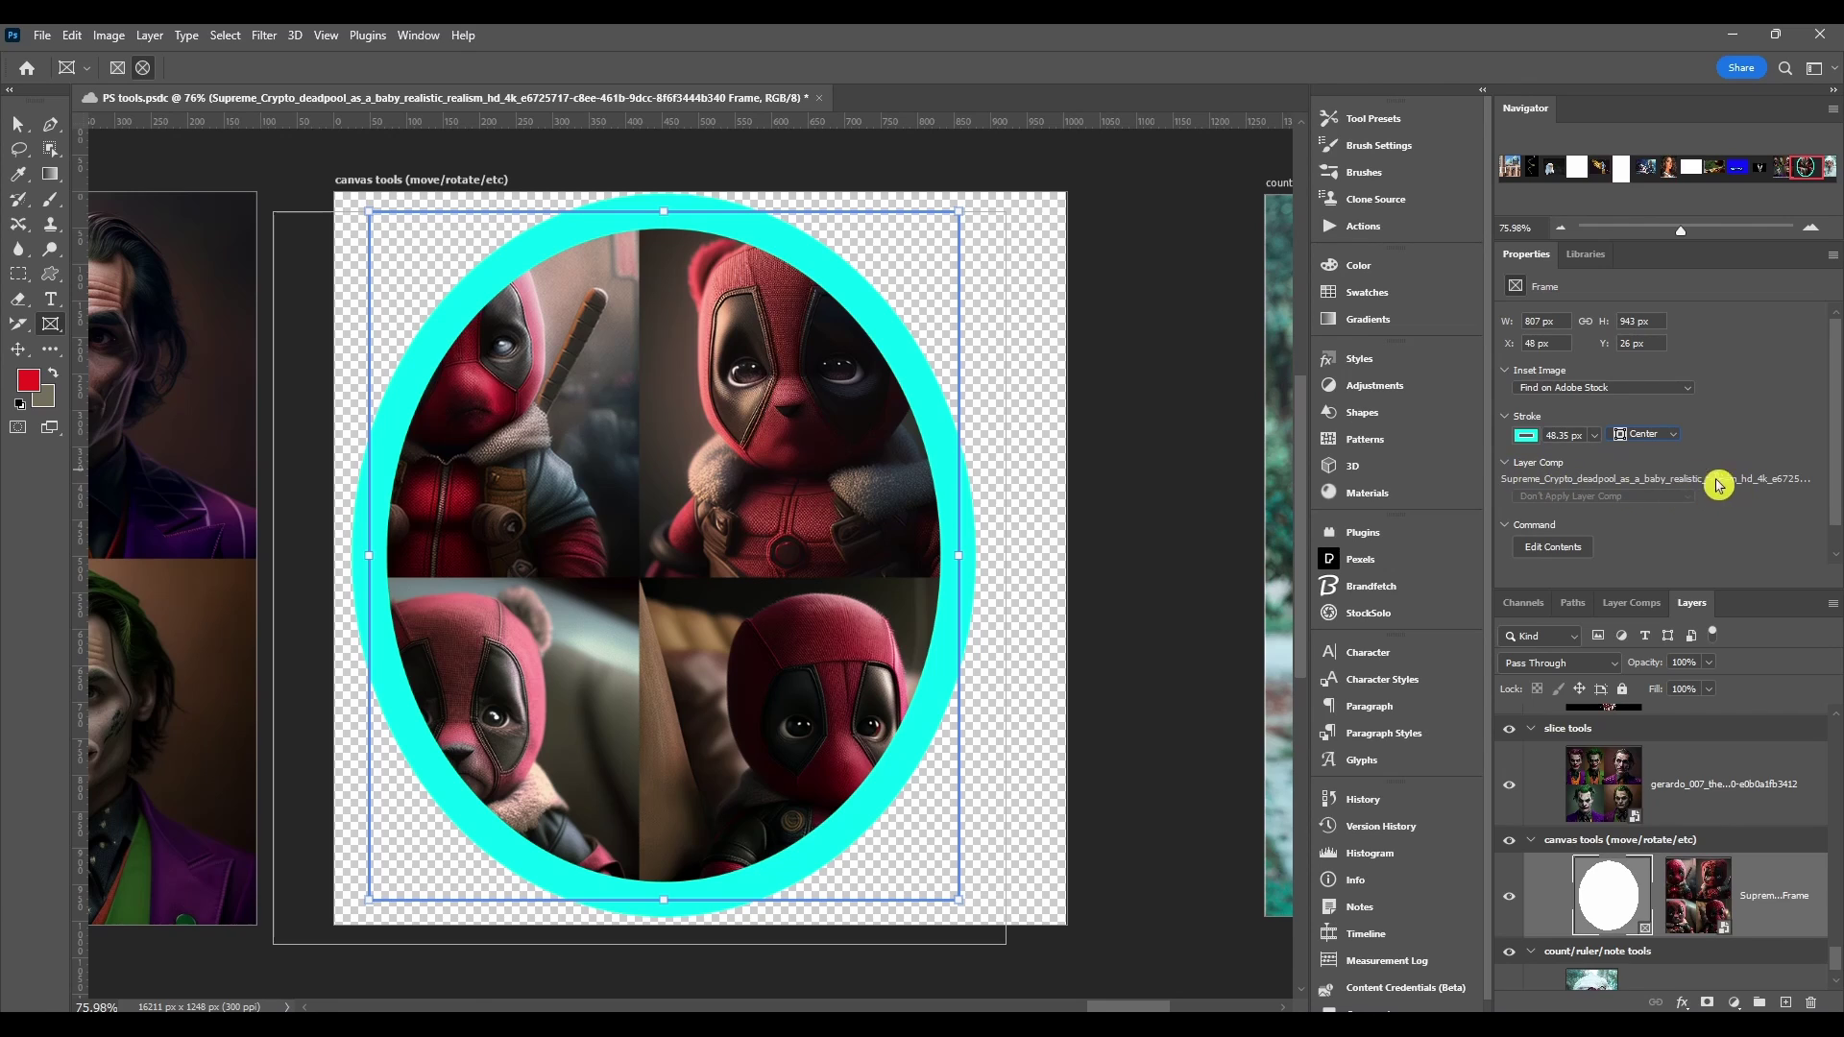
scroll(1690, 486, "down", 1)
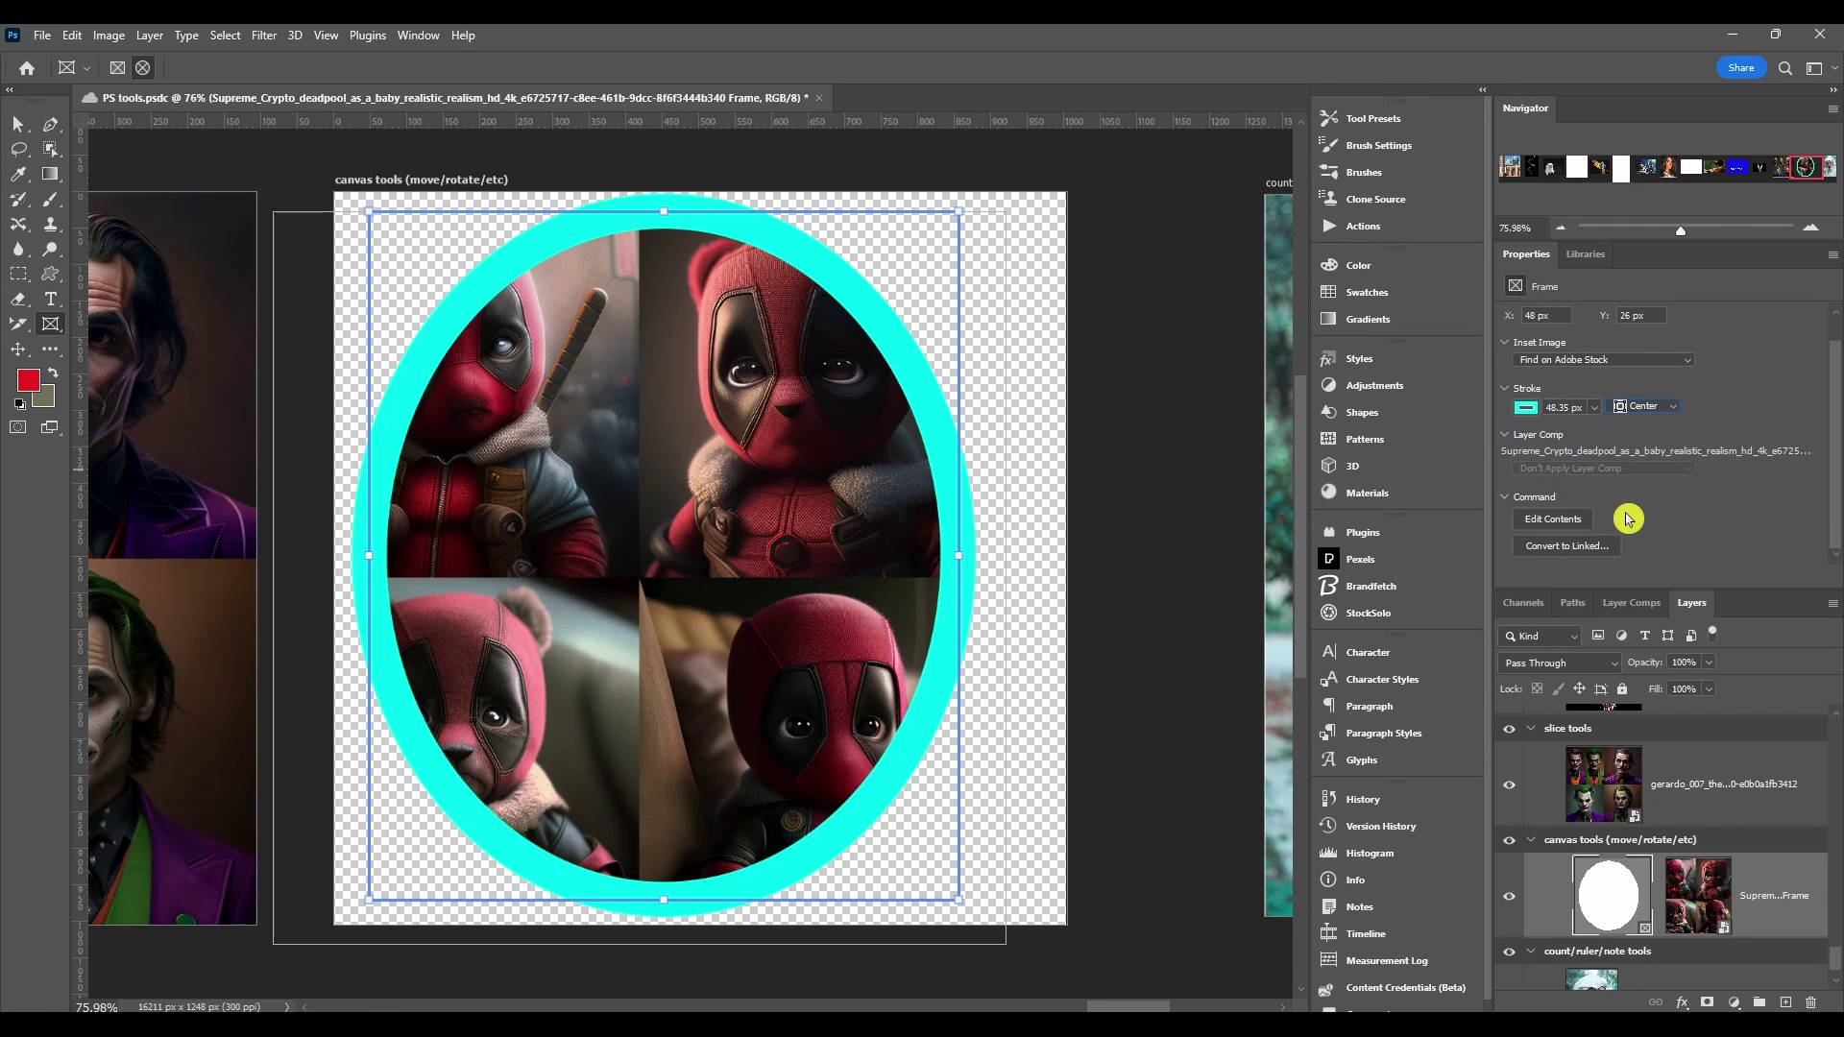
Step: Open the embedded Deadpool grid via Edit Contents, close it, then cancel Convert to Linked
left_click(1536, 526)
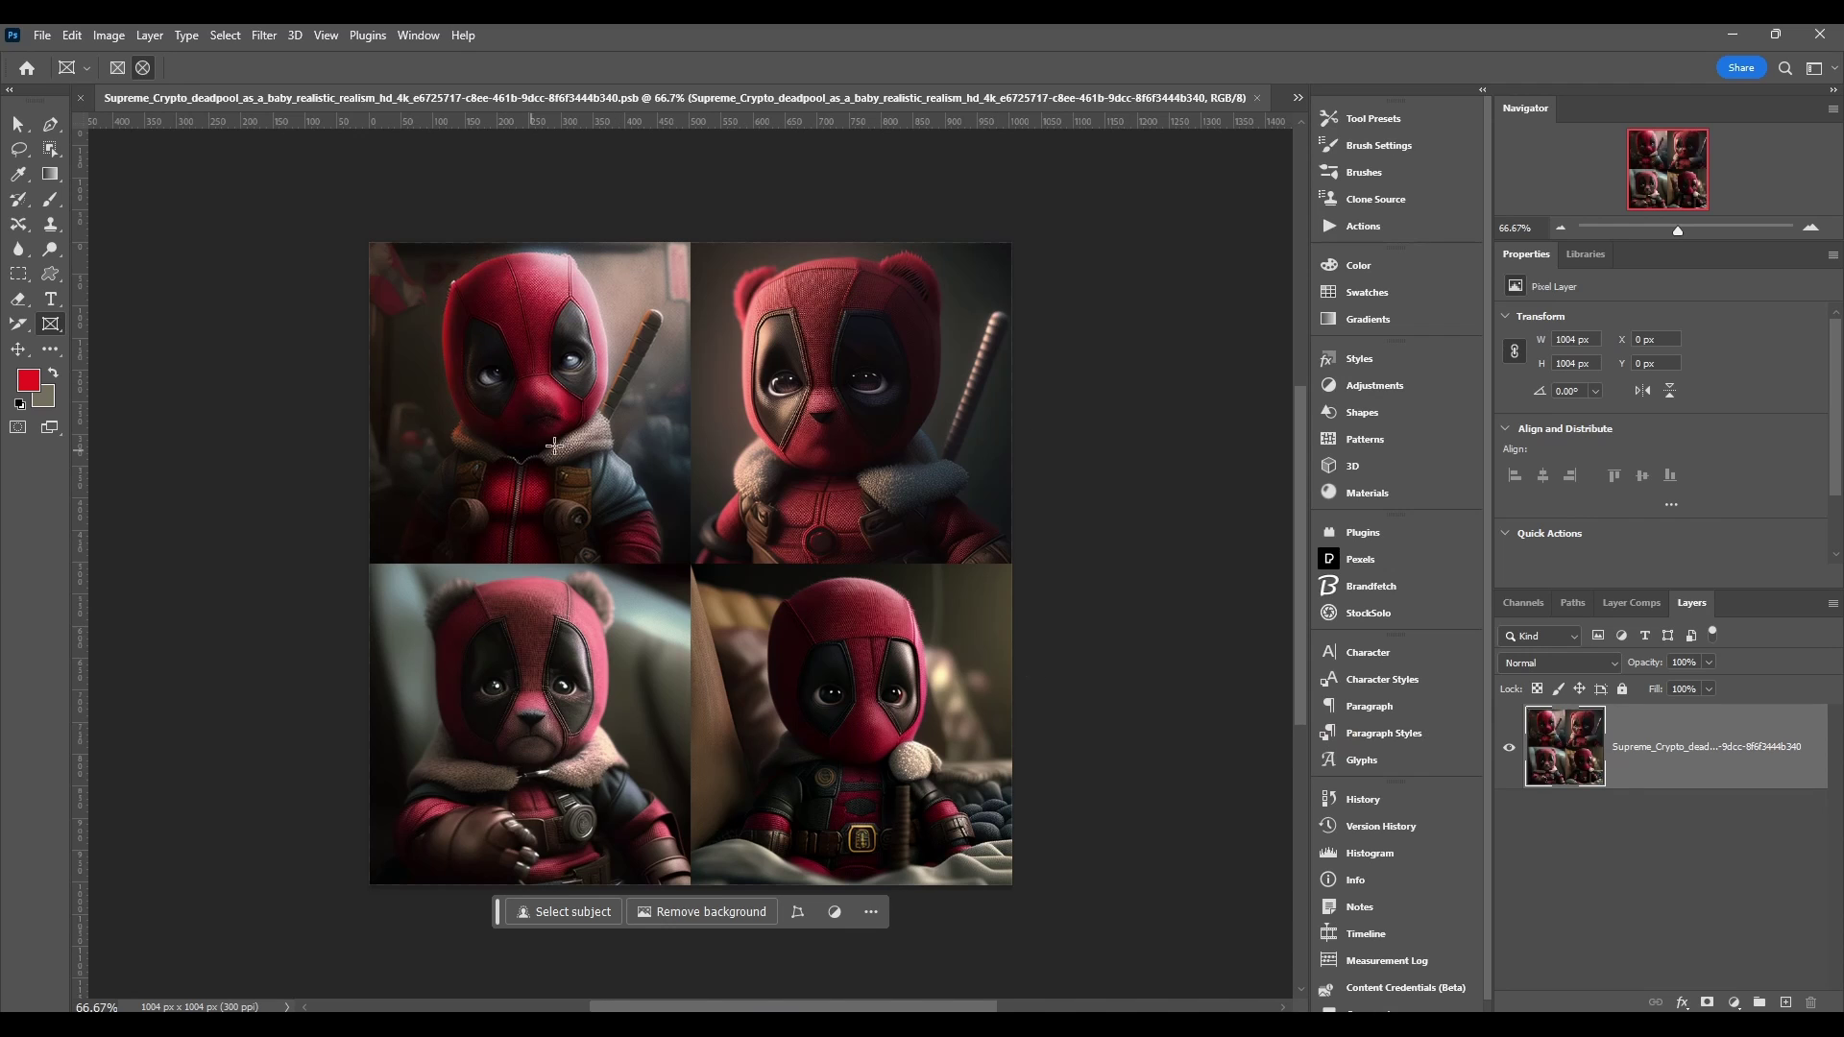
left_click(1257, 97)
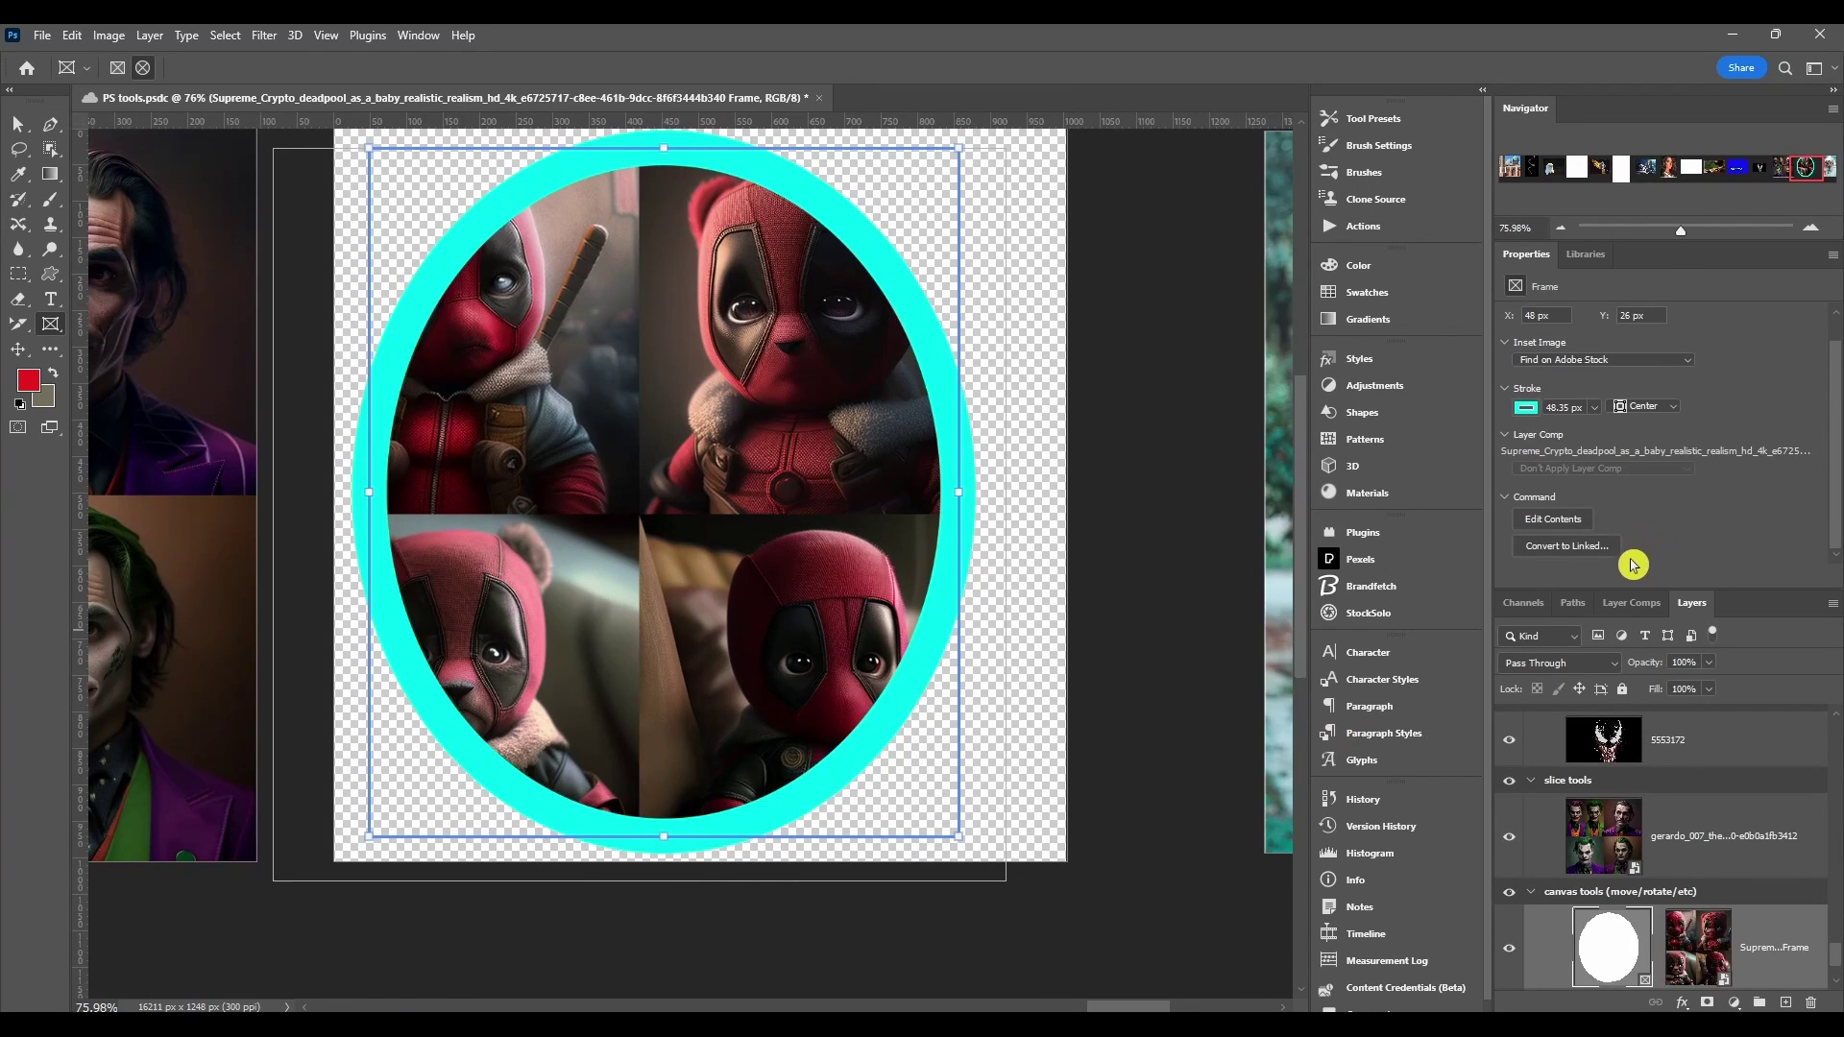
left_click(1542, 548)
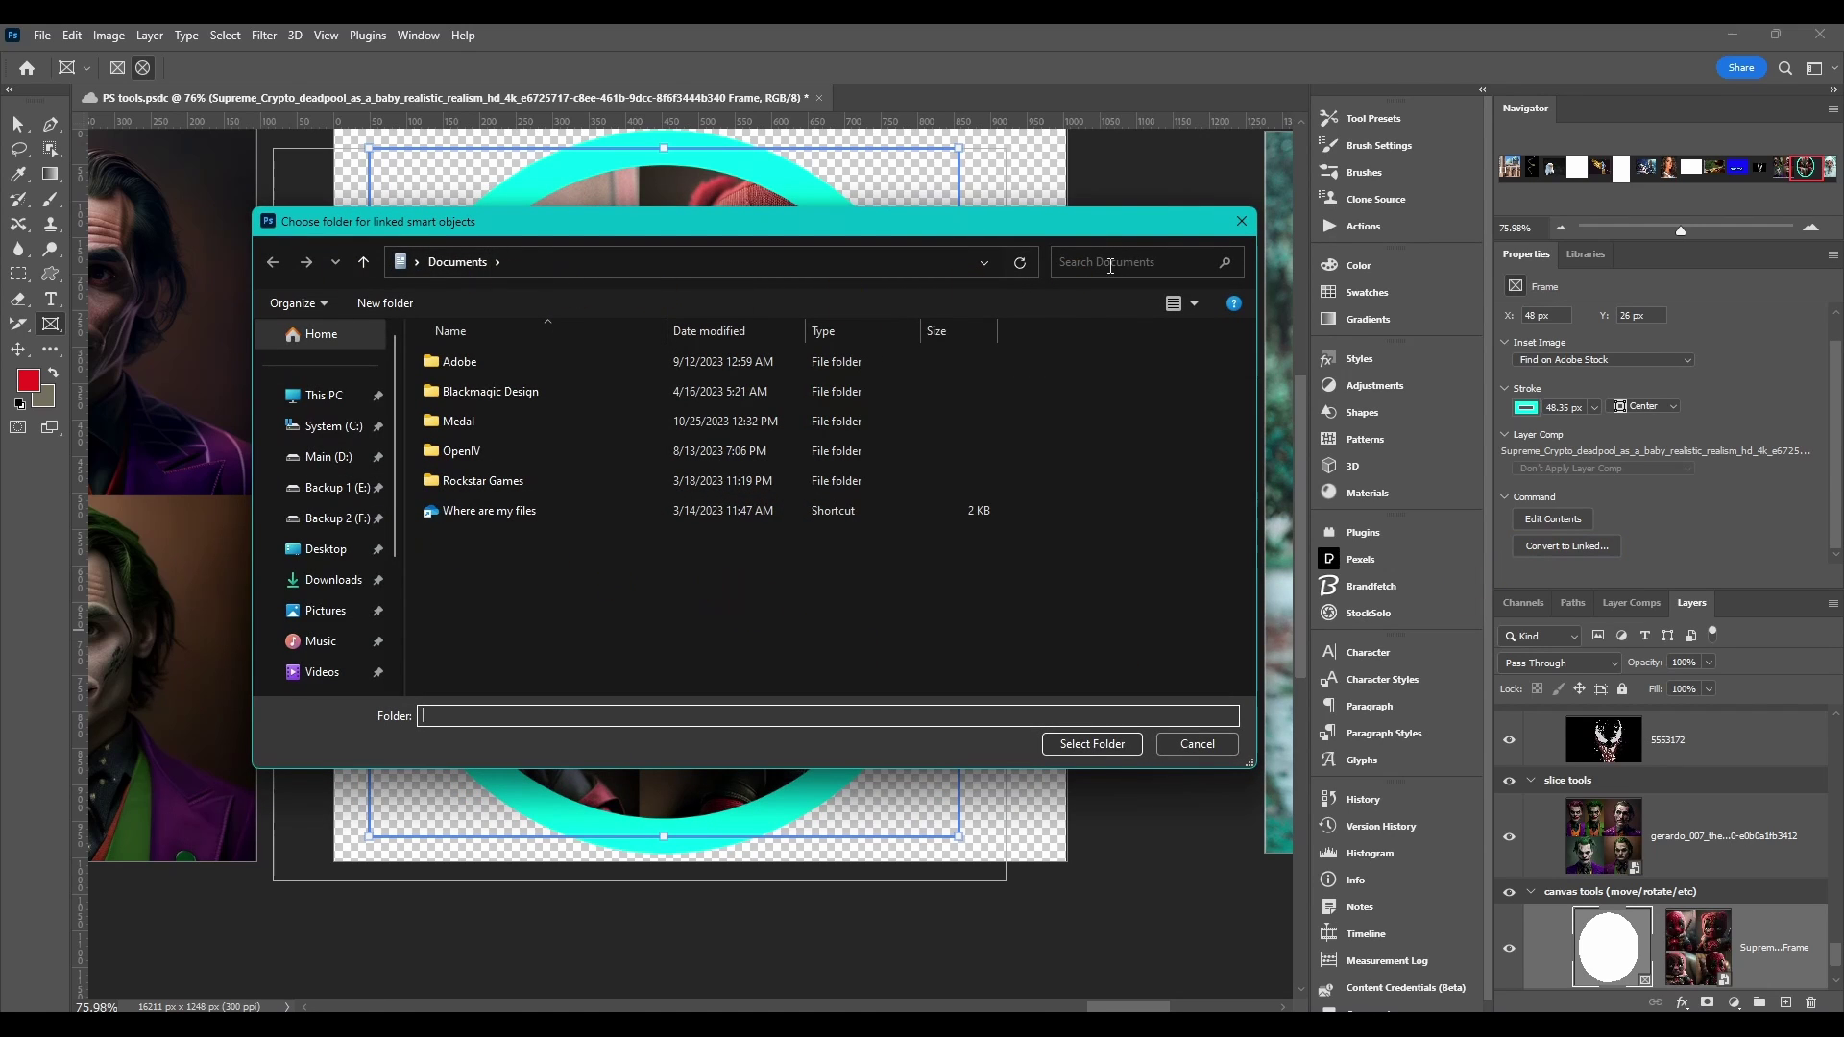
left_click(1242, 222)
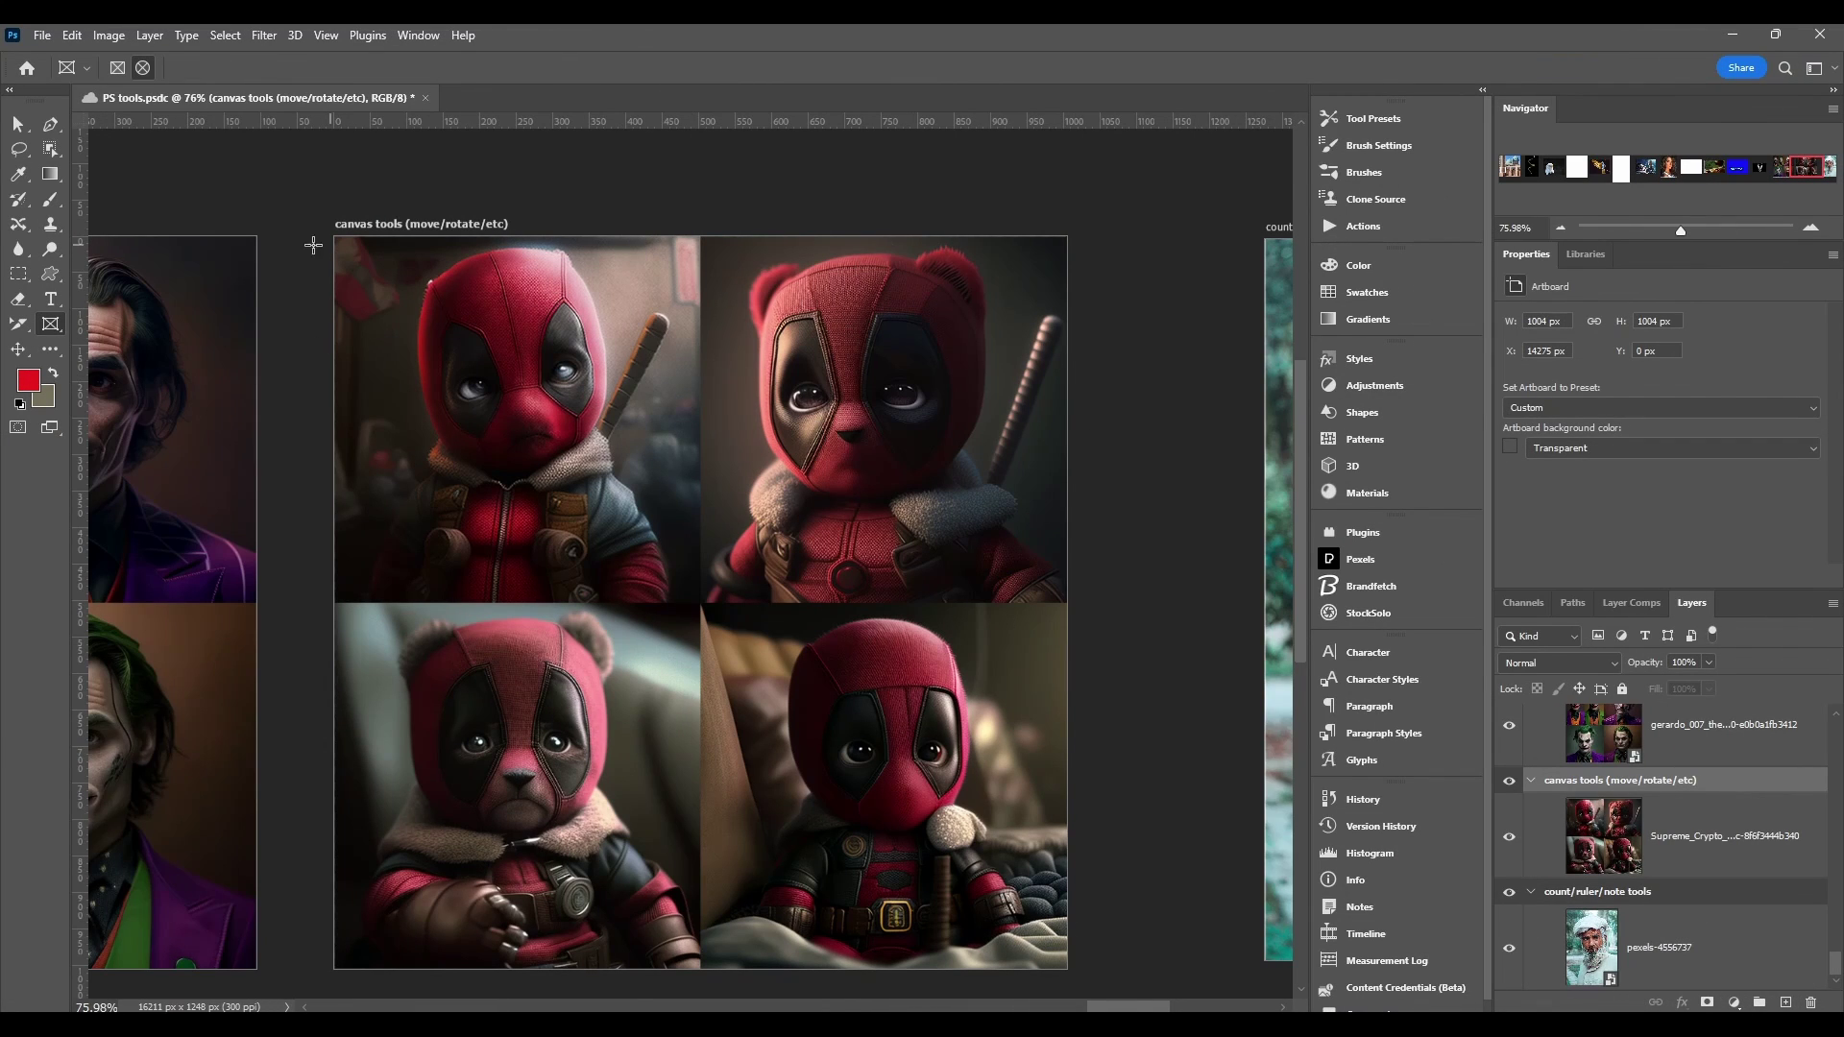
Step: Place the viking head shape from the Shapes library over the grid's centre and commit it
scroll(545, 544, "down", 1)
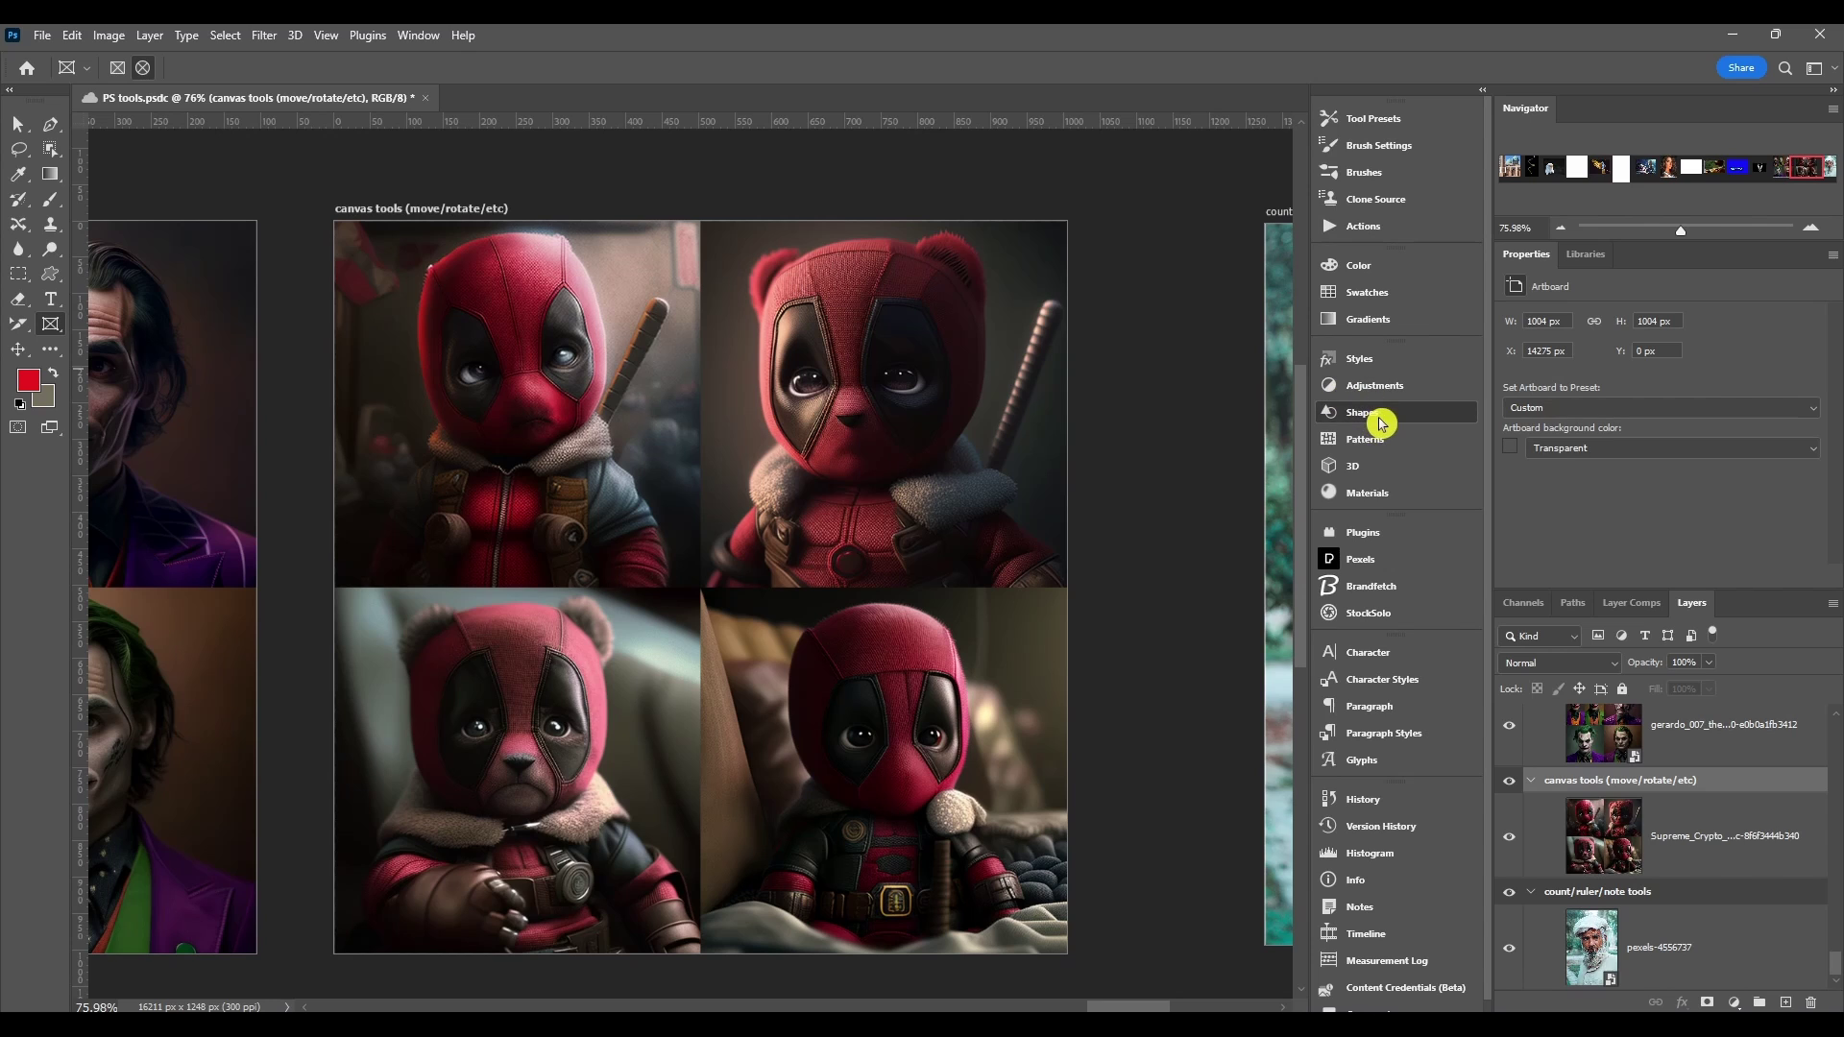
left_click(1331, 419)
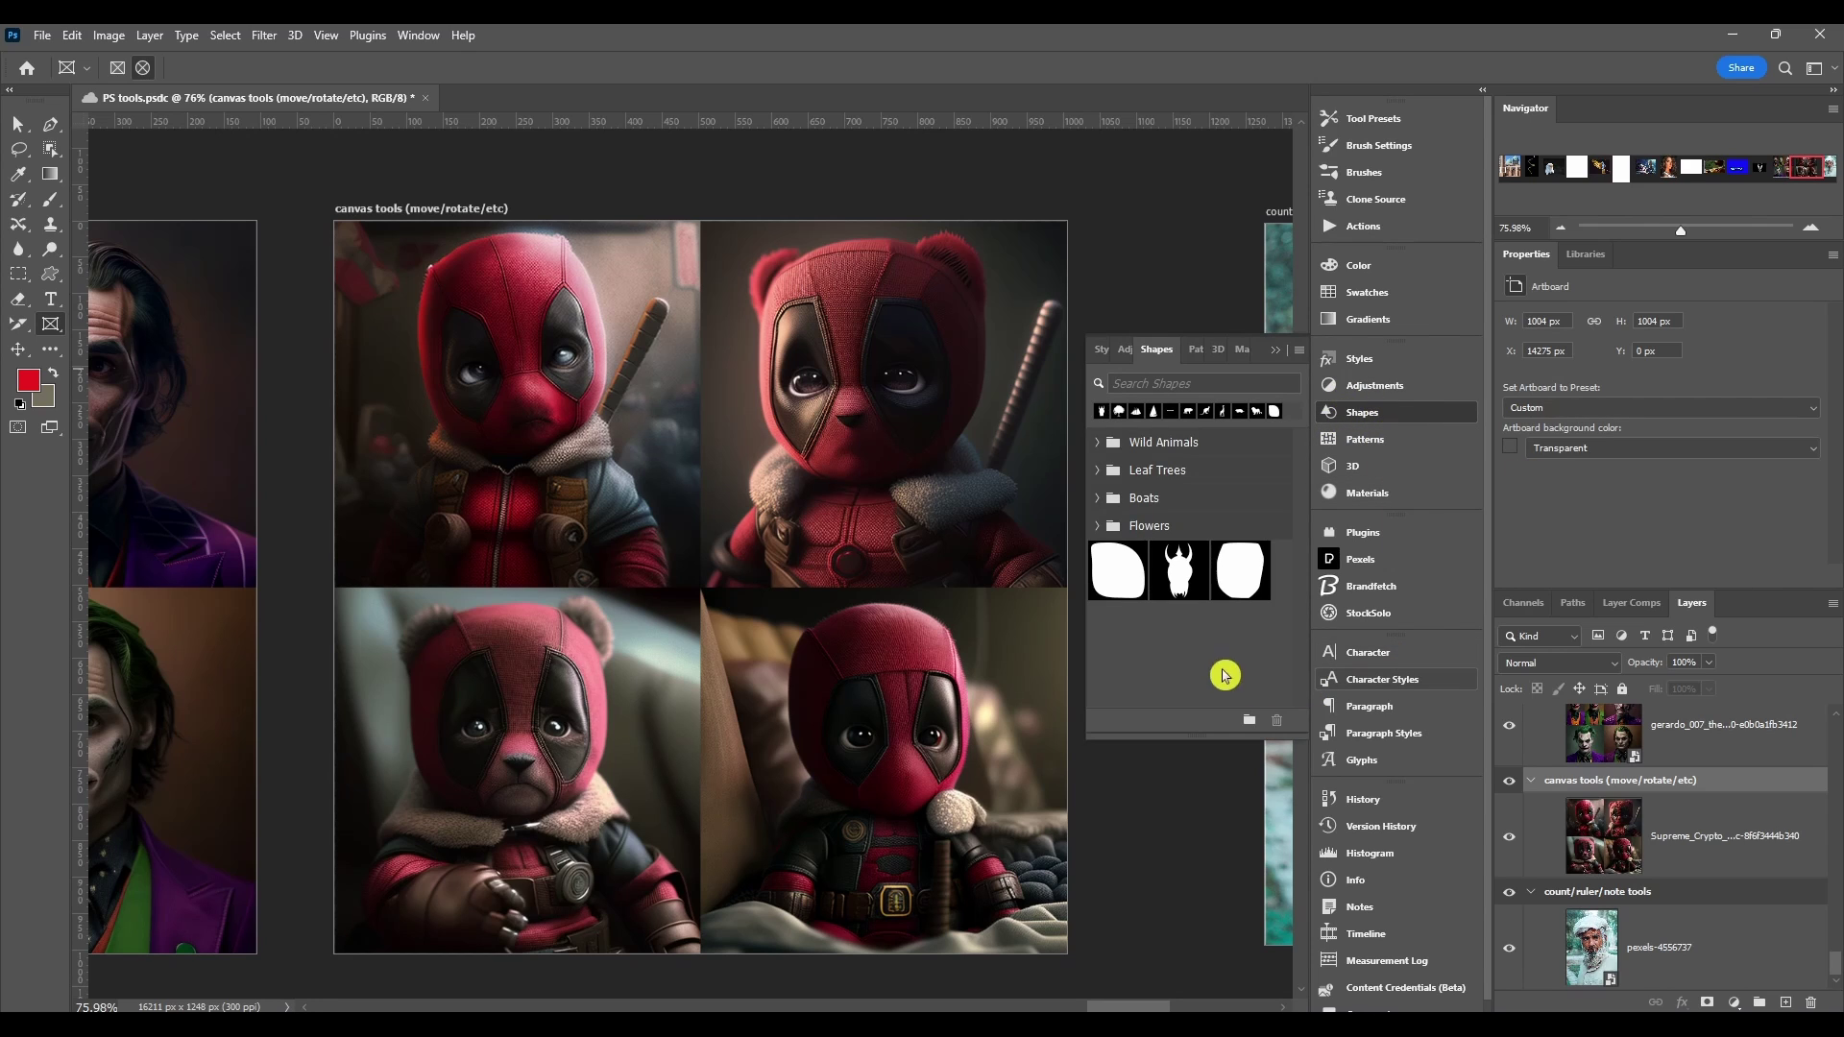
left_click_drag(1179, 576, 648, 569)
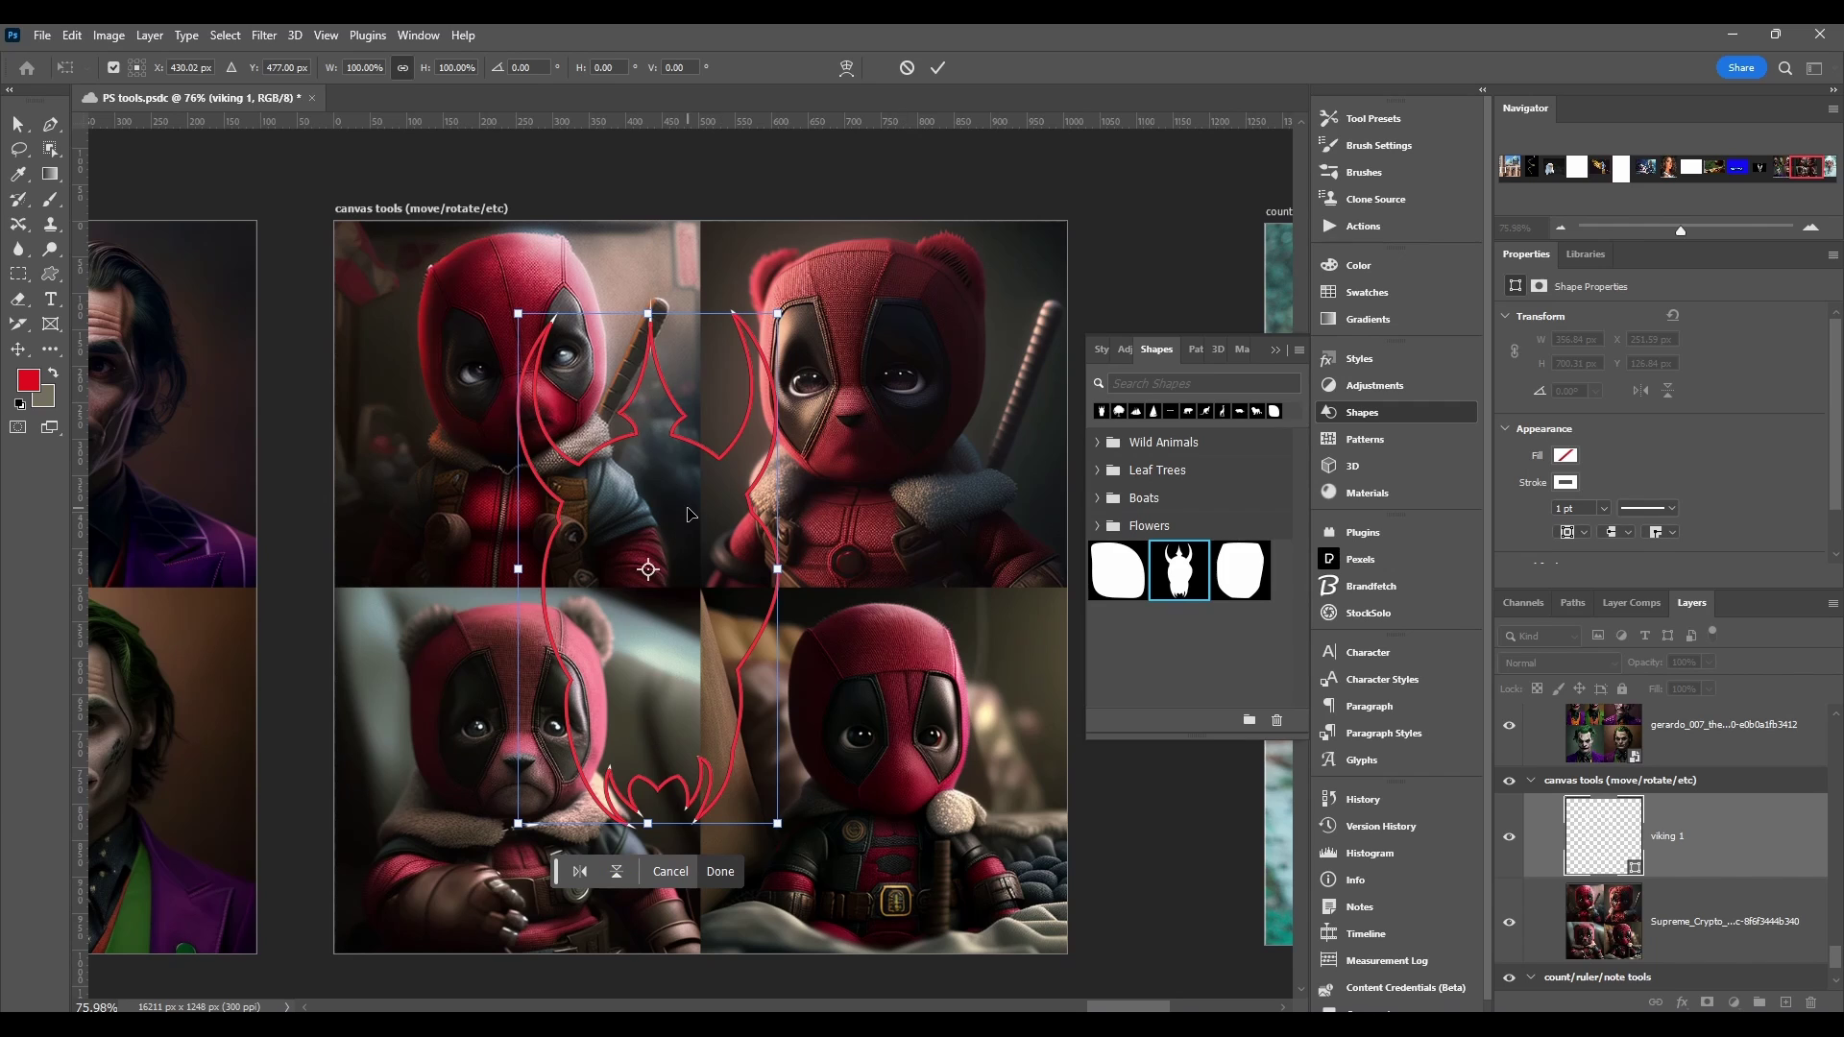
left_click_drag(705, 449, 746, 428)
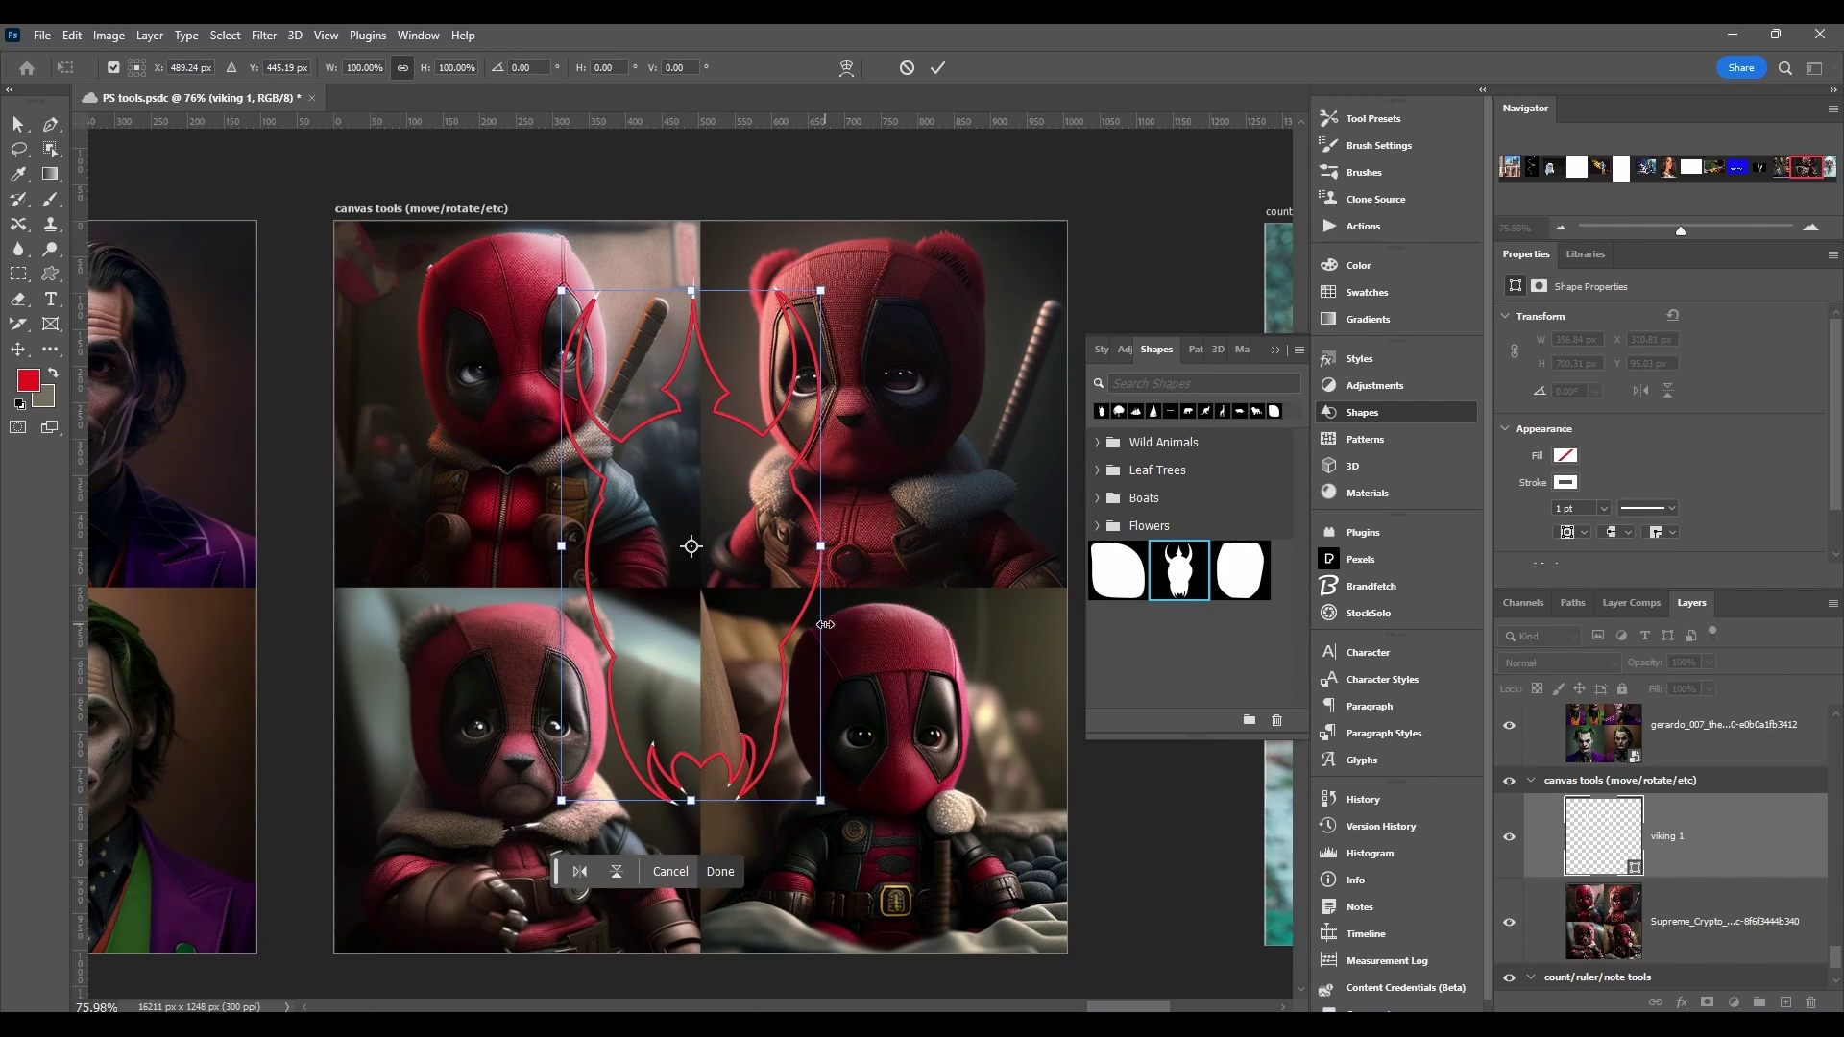
left_click(1275, 351)
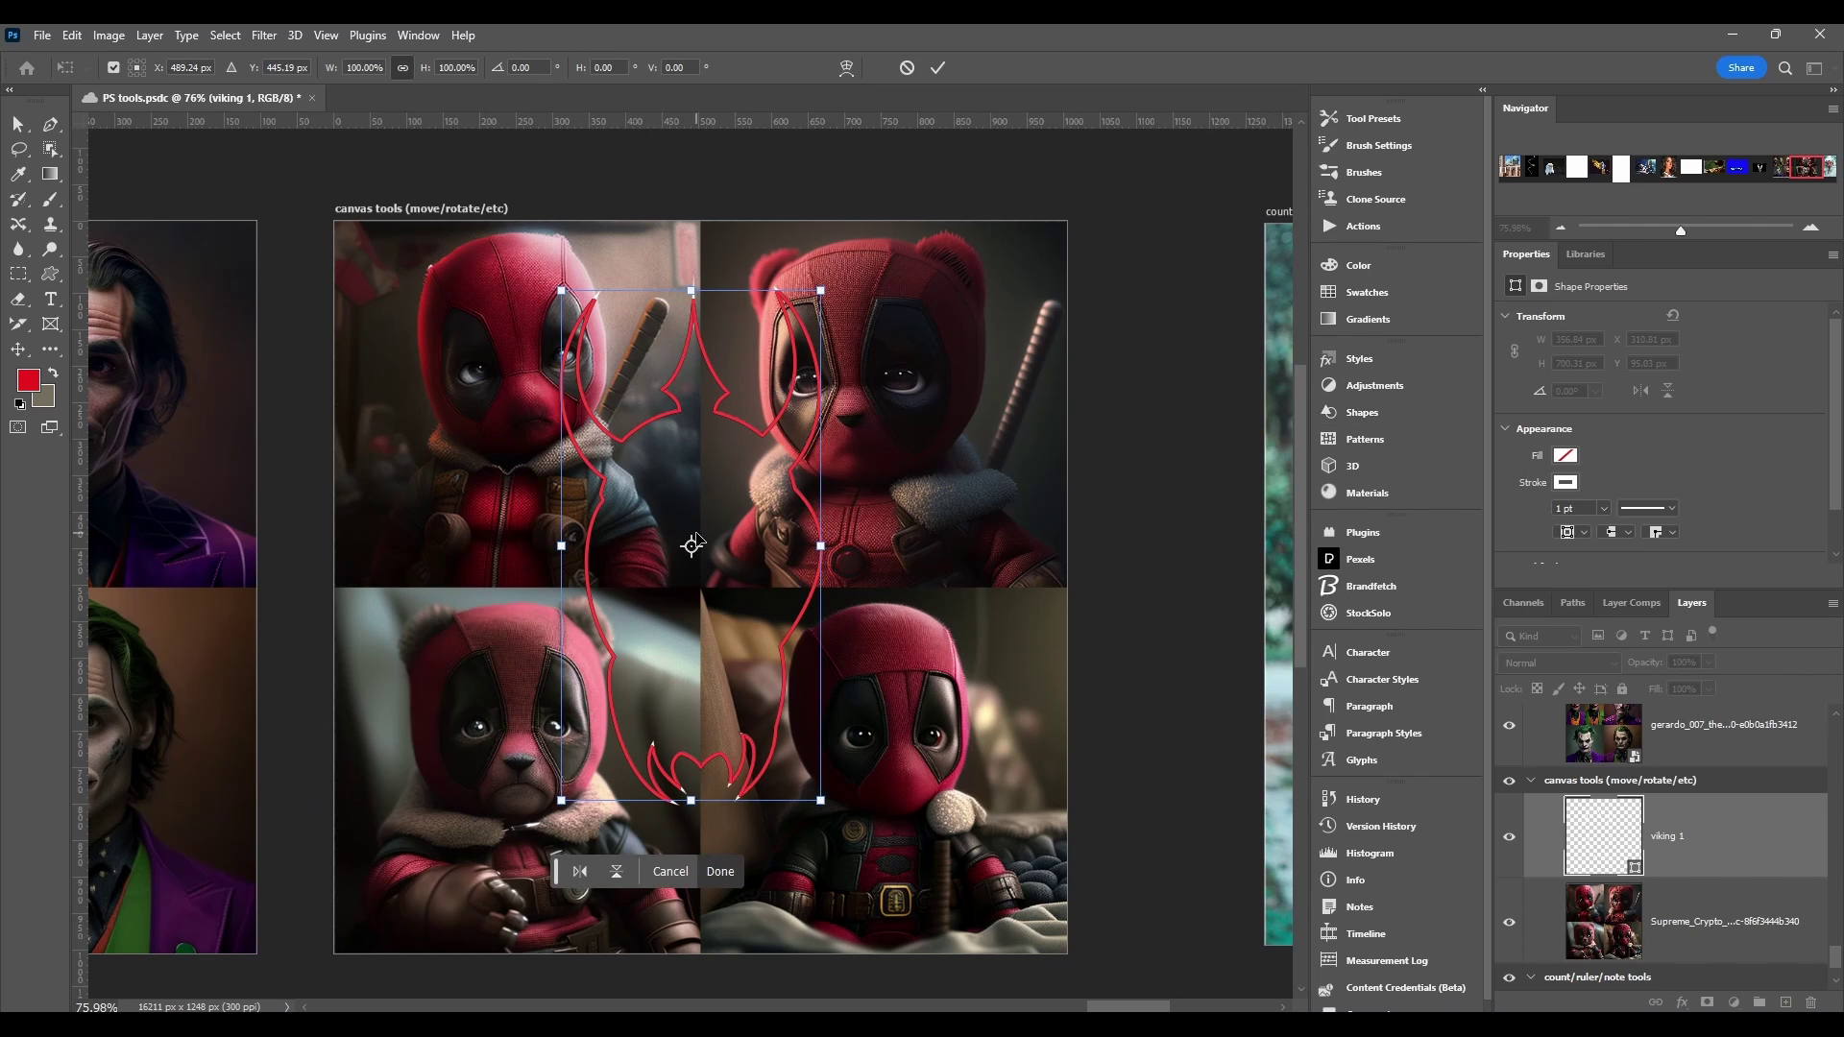
key("Return")
left_click(149, 36)
mouse_move(150, 60)
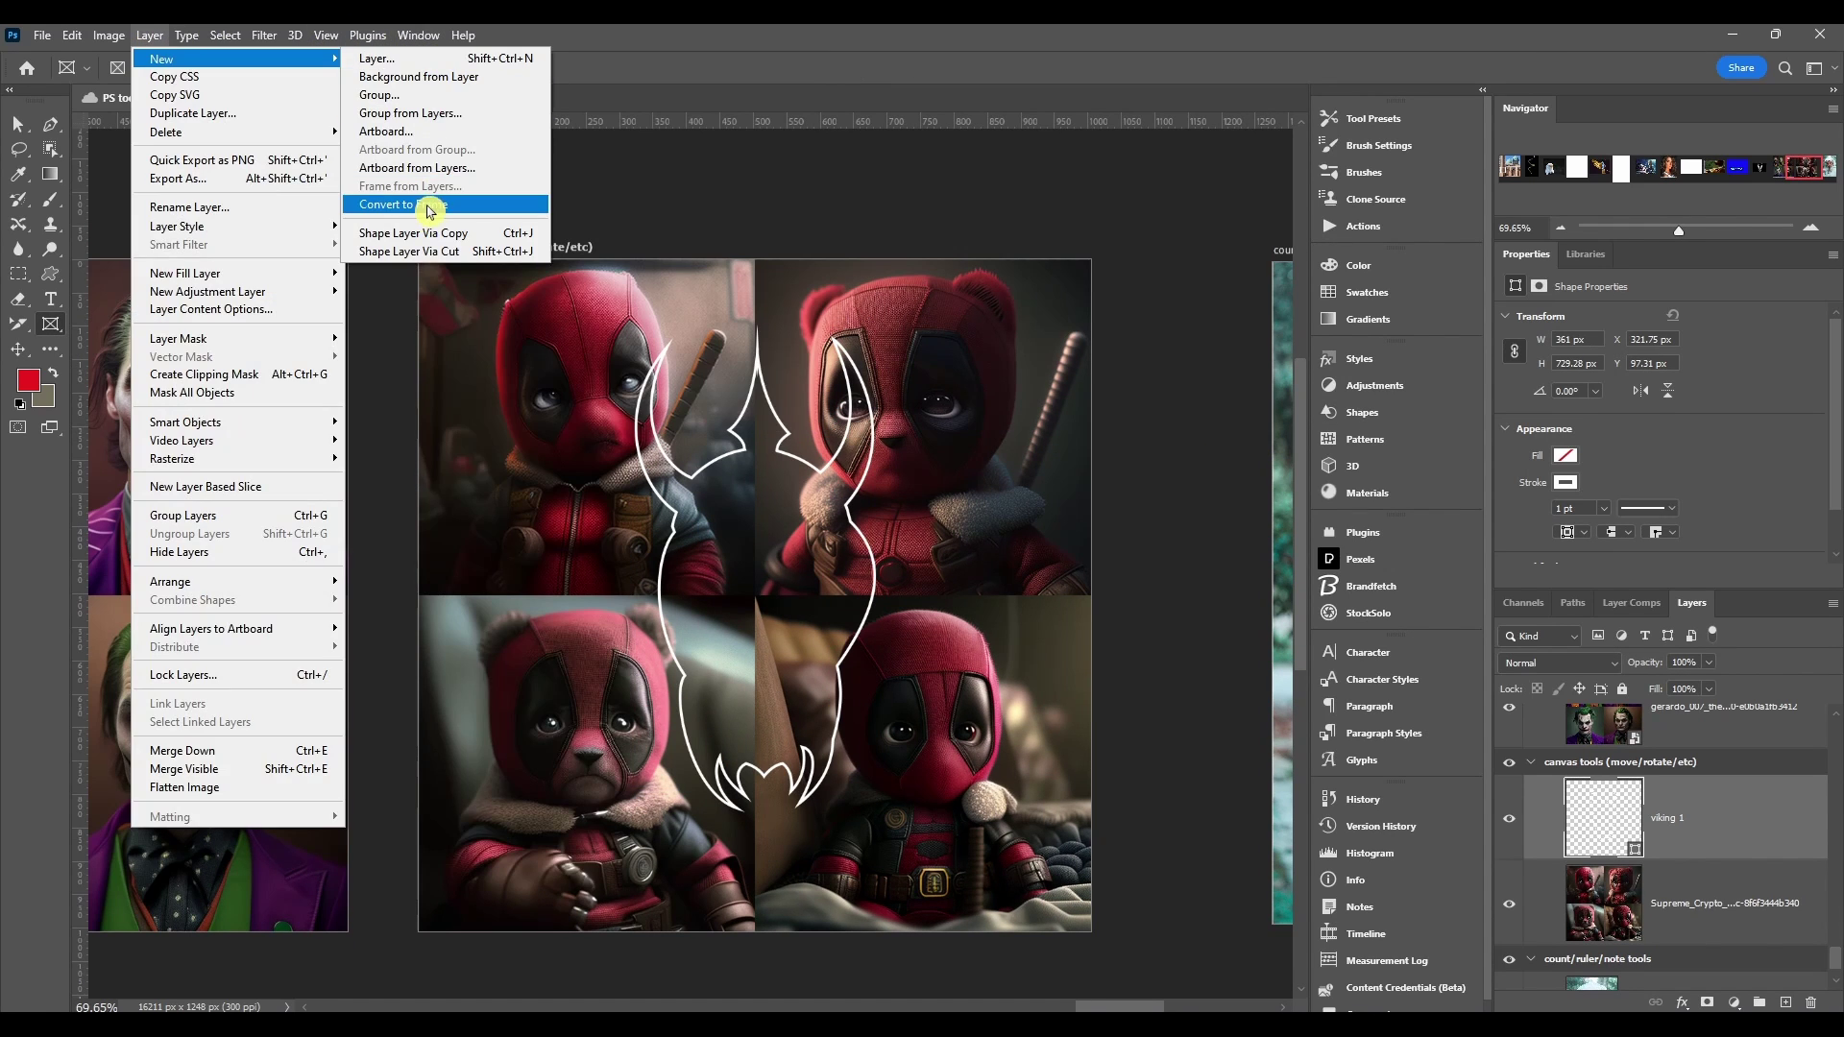
Step: Convert the 'viking 1' shape into a frame with Layer > New > Convert to Frame
left_click(429, 212)
left_click_drag(560, 286, 672, 276)
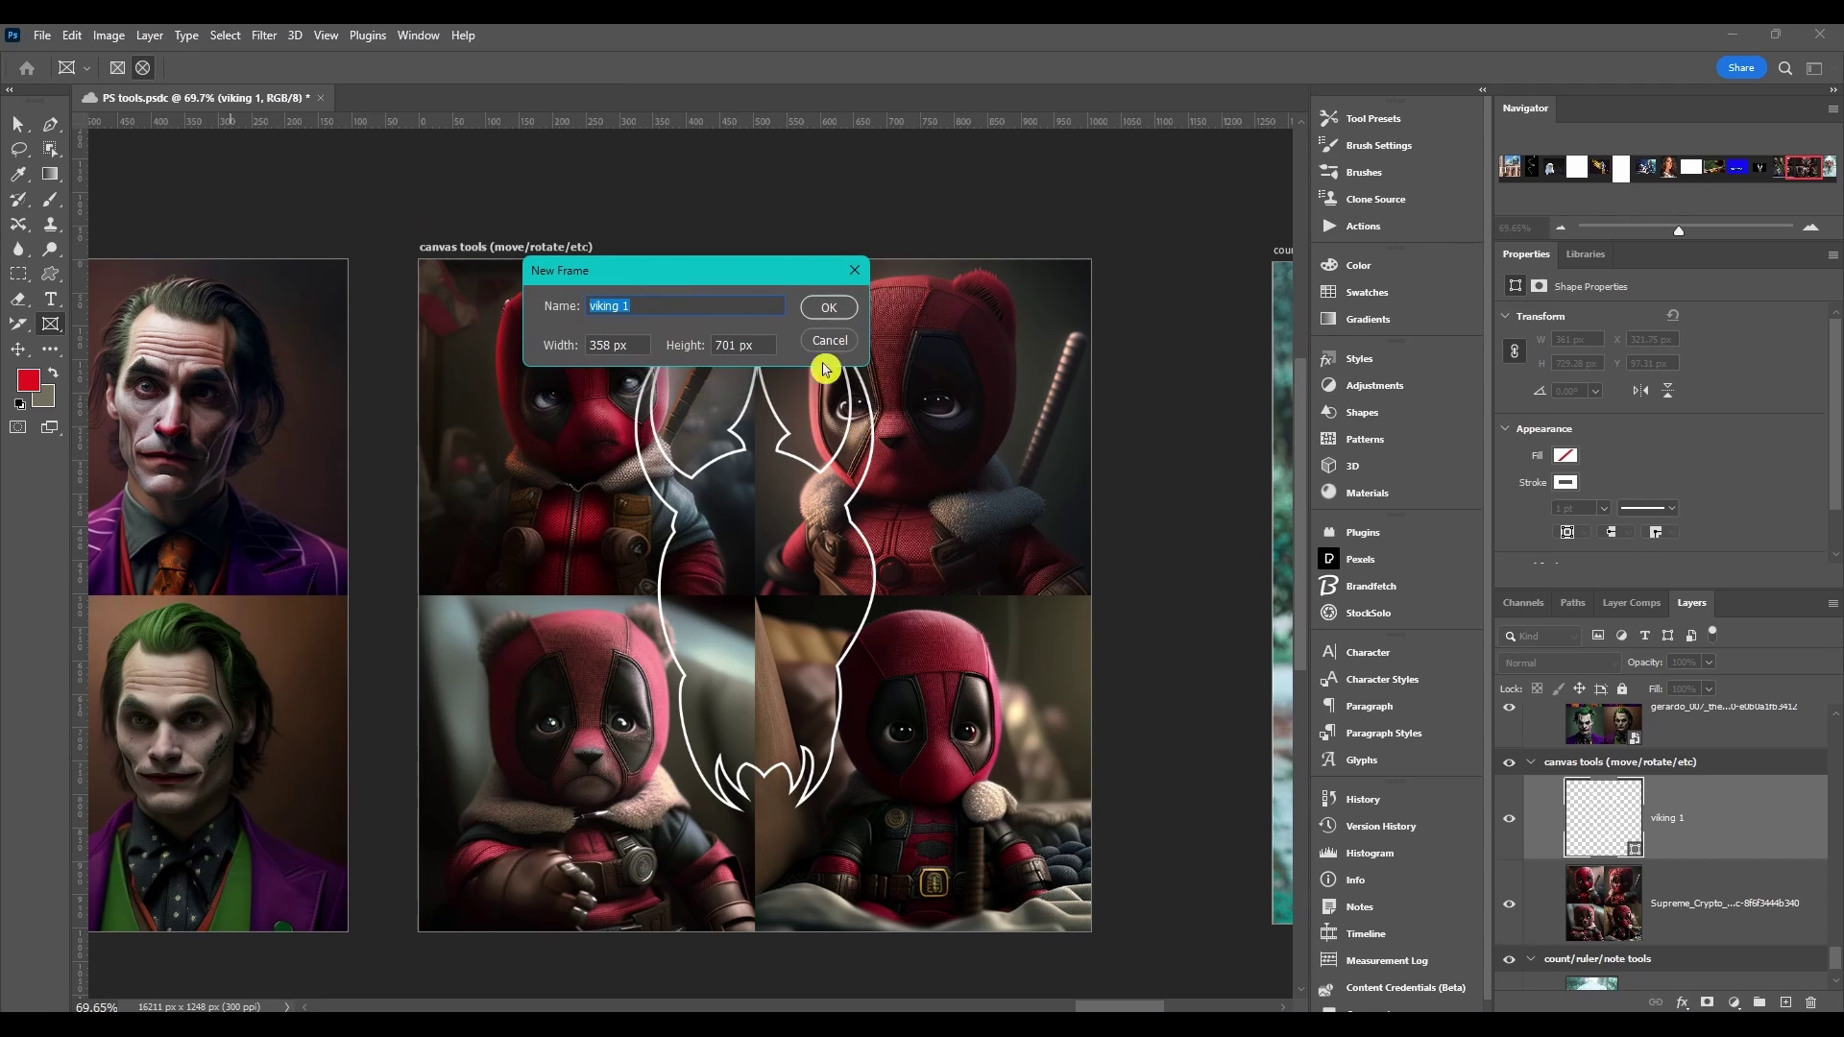
left_click(843, 307)
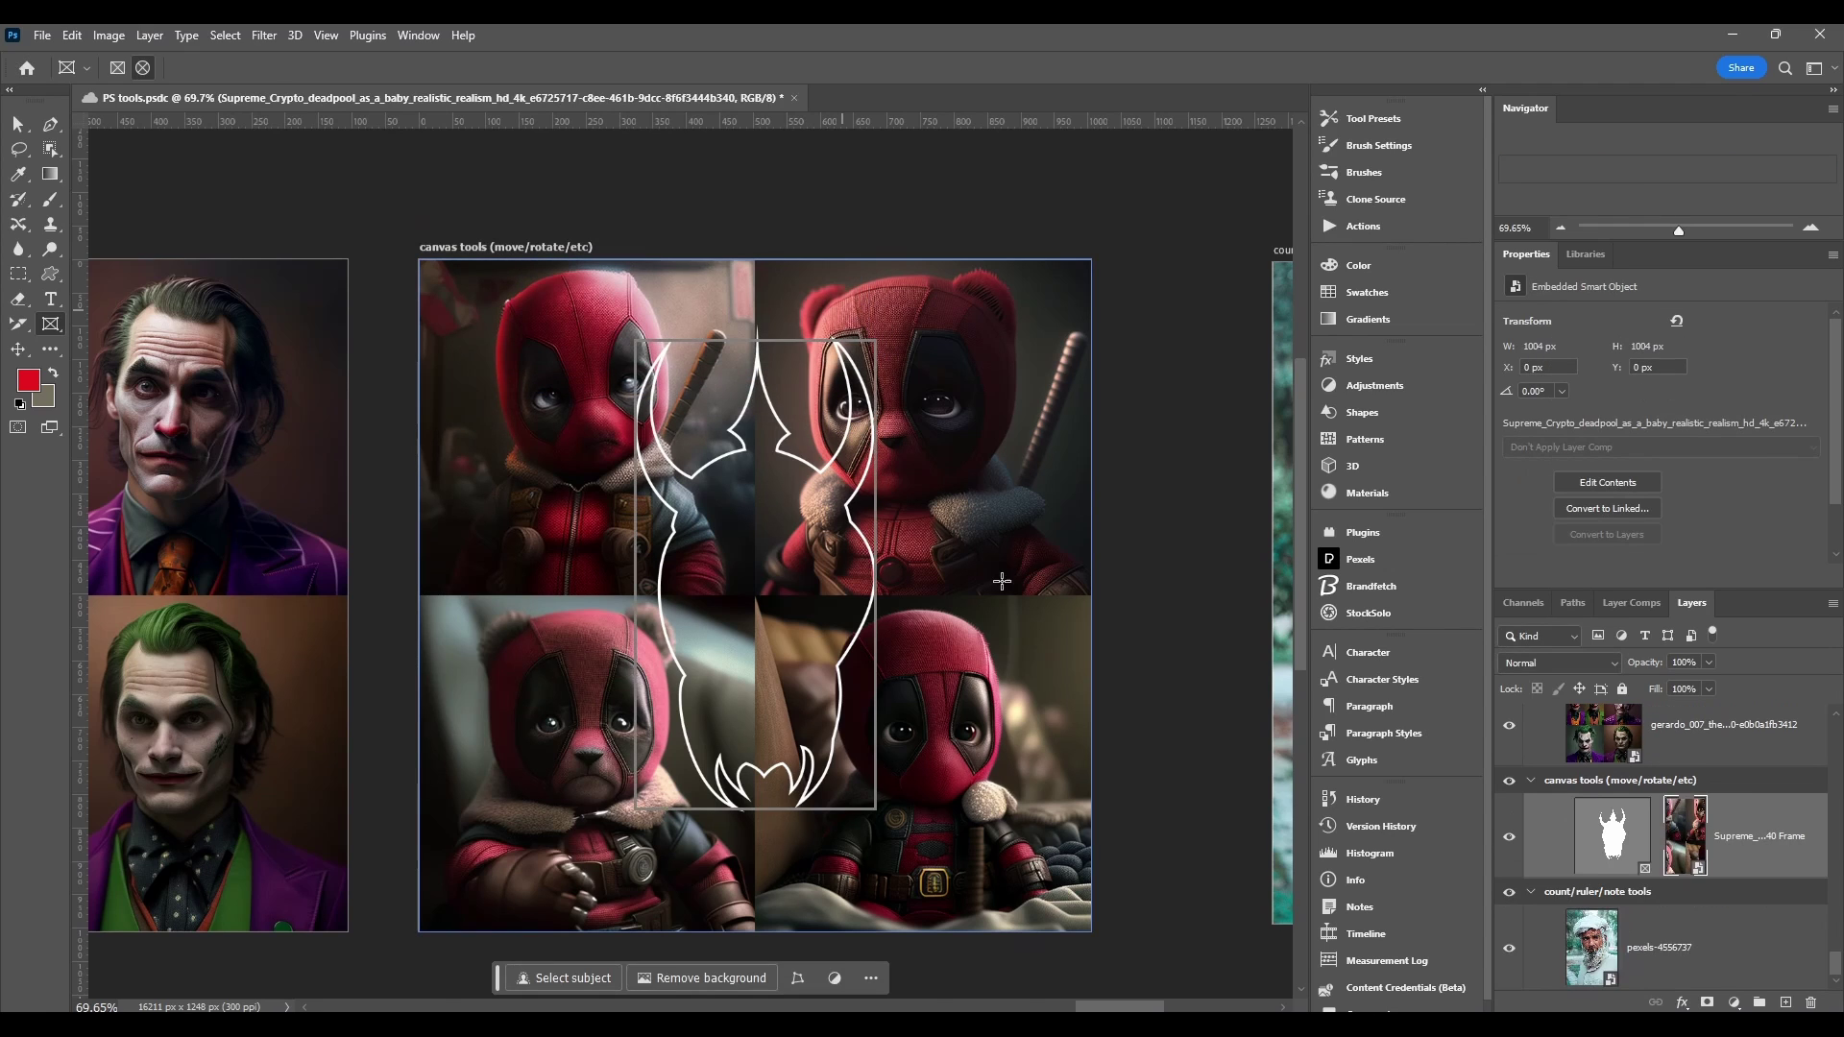
left_click(1629, 869)
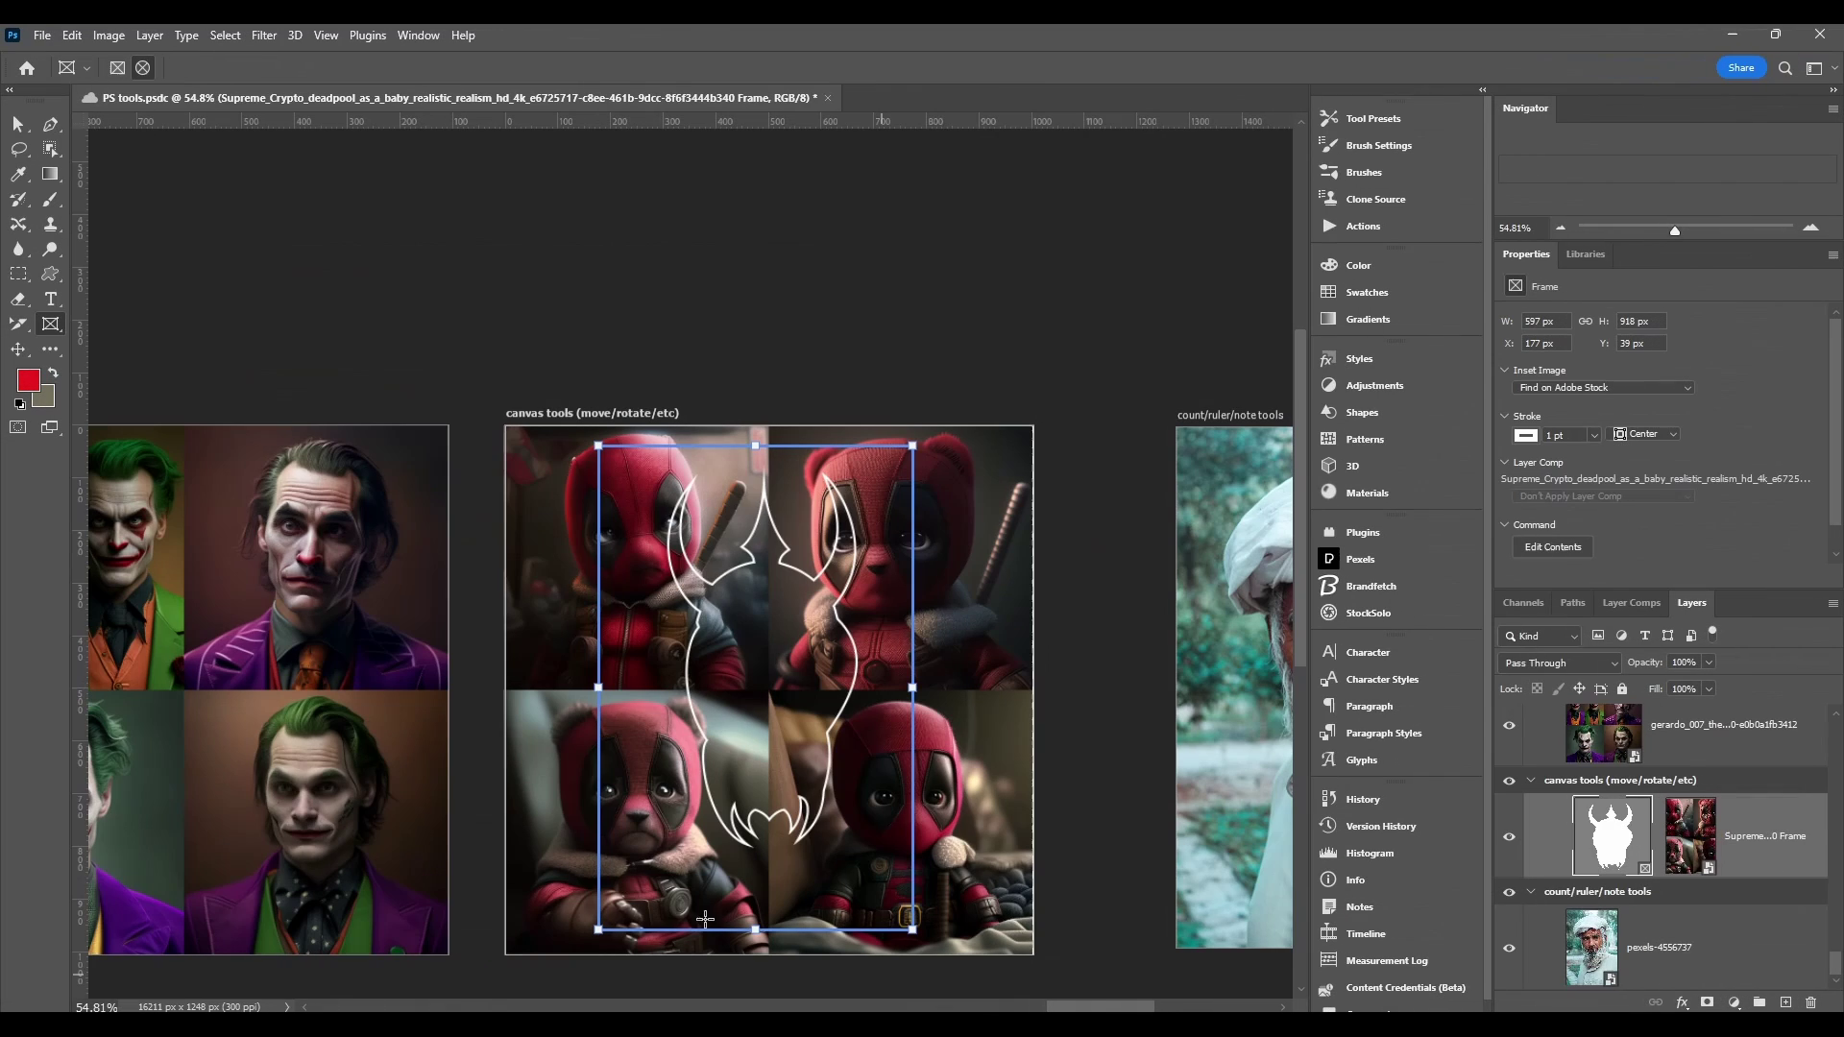
left_click(59, 333)
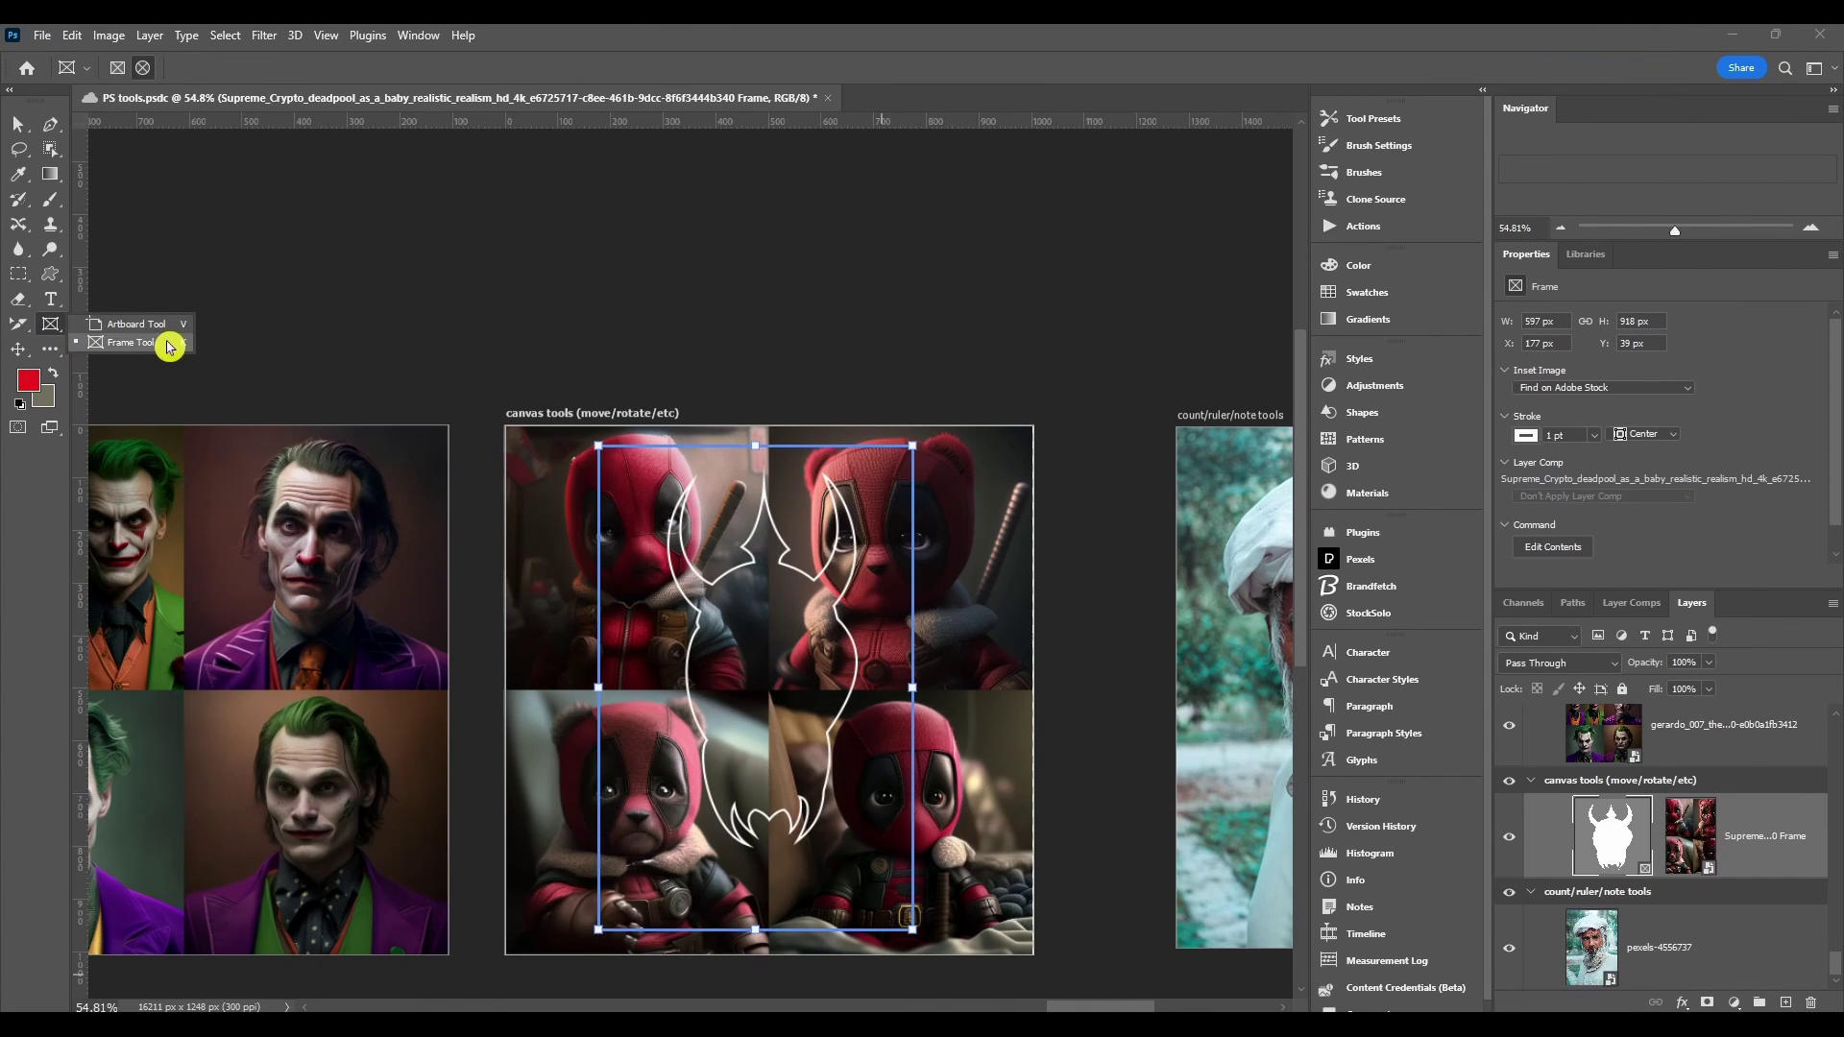